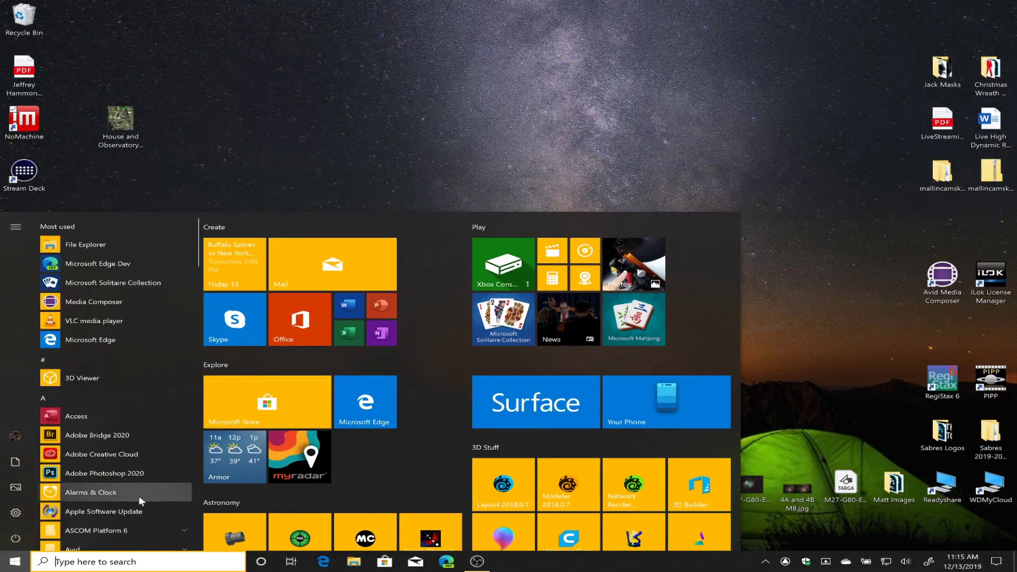
Launch Microsoft Edge from the Start menu so a new tab opens showing the favorites folders
left_click(210, 250)
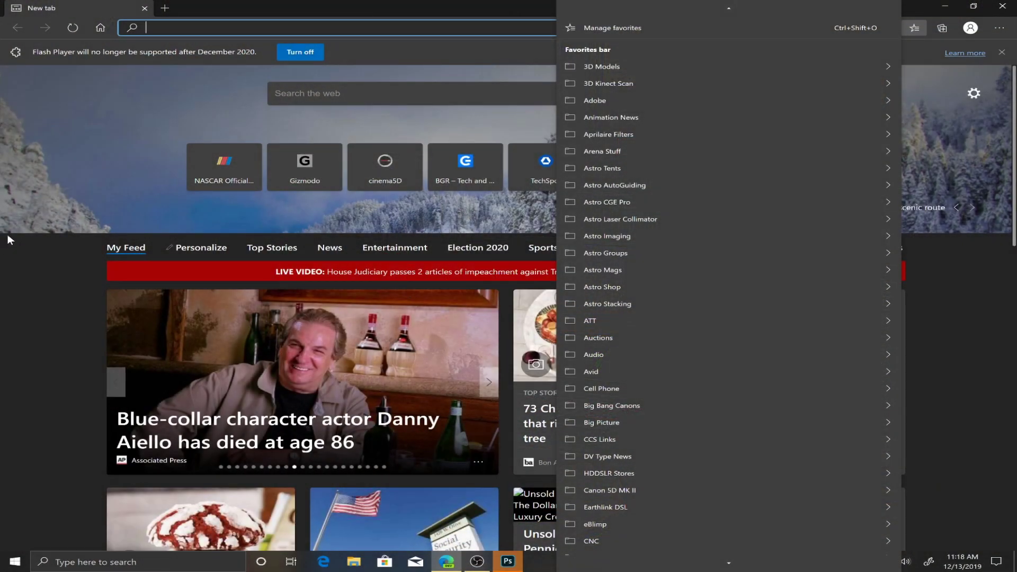
Dismiss the favorites list and close Edge to reveal the nebula TIFF in Photoshop
left_click(459, 8)
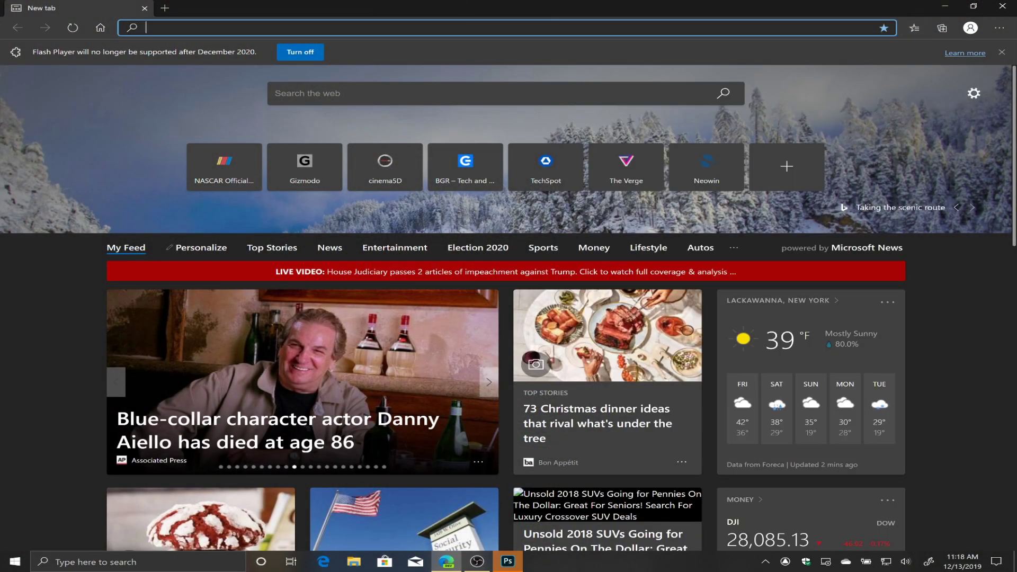
left_click(1002, 6)
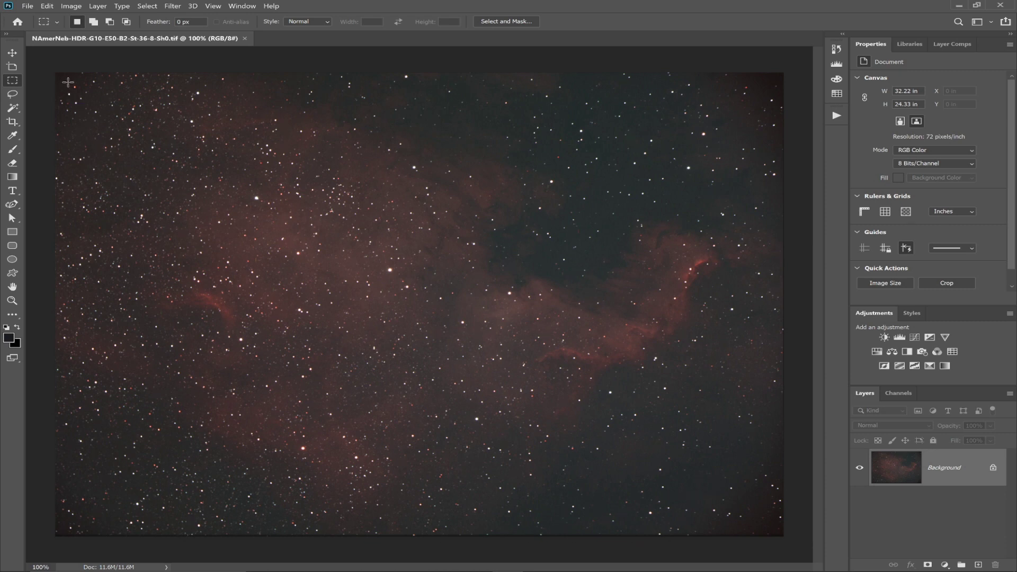
left_click_drag(465, 308, 766, 526)
Crop the nebula to a marquee just inside its ragged edges, leaving a 30.9 × 23.36 inch canvas
left_click_drag(663, 470, 663, 470)
left_click(71, 6)
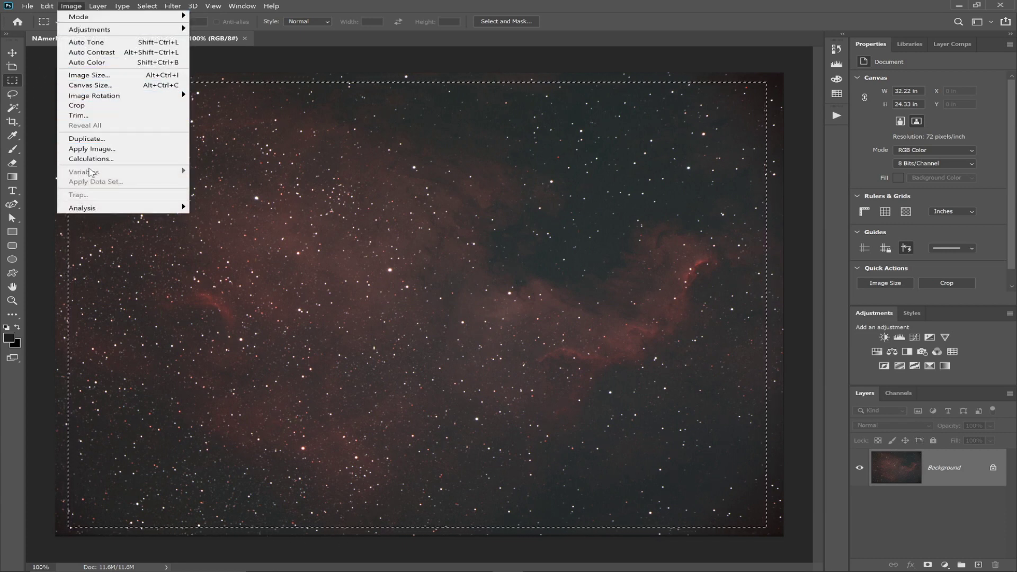
left_click(72, 106)
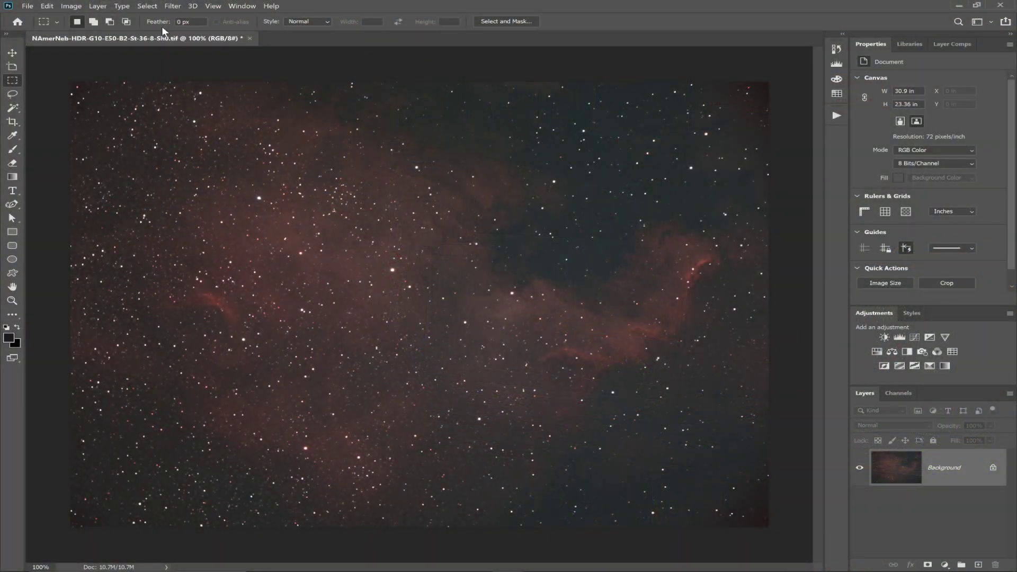
Switch the nebula image's mode to 16 Bits/Channel, growing the document to 21.4M
left_click(71, 6)
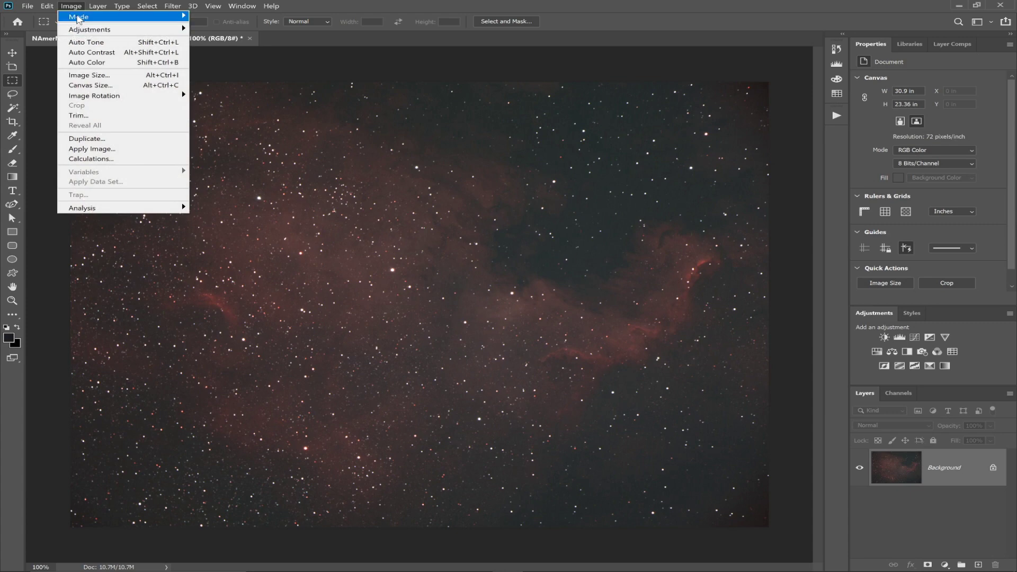
mouse_move(111, 19)
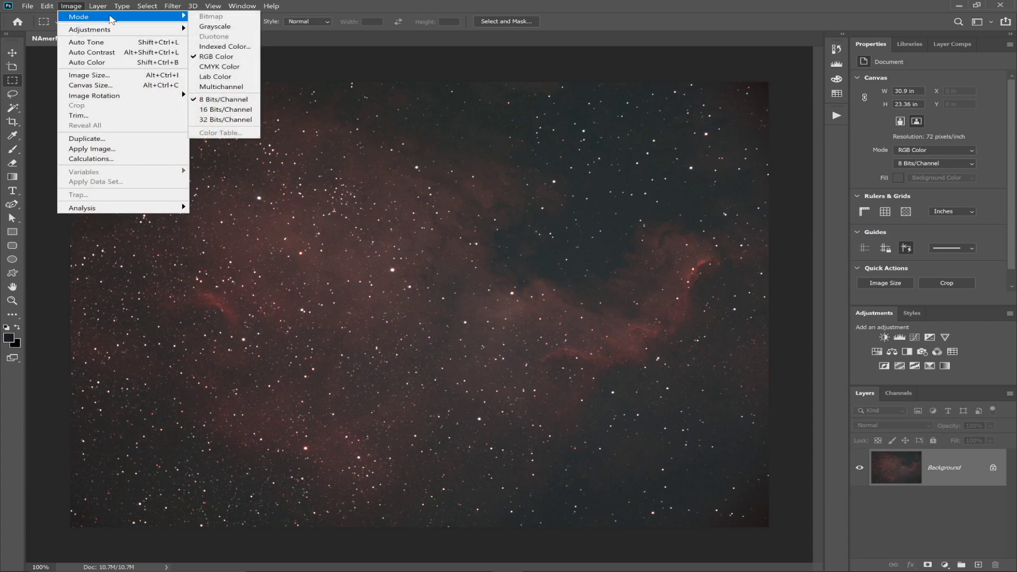
left_click(239, 109)
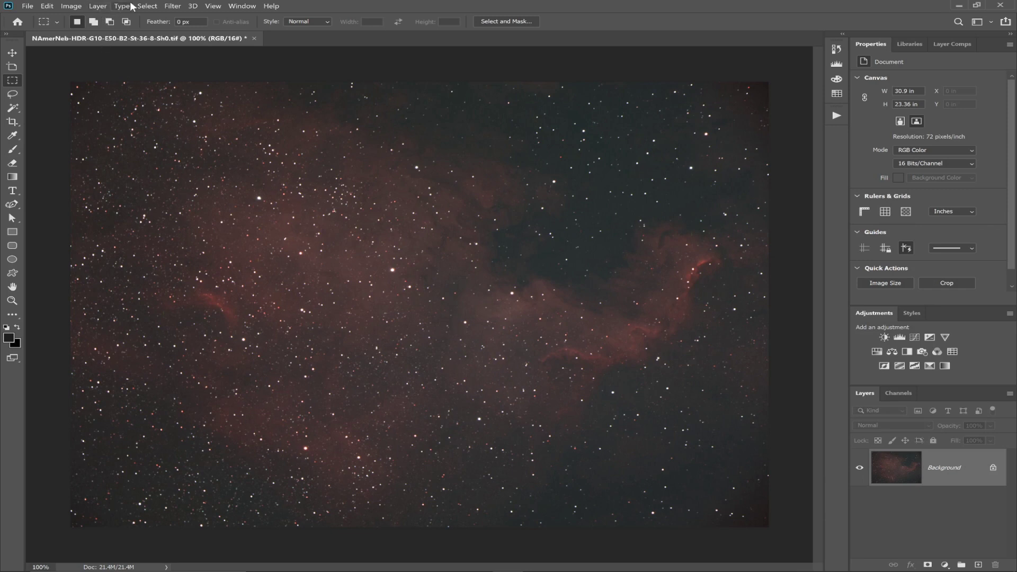
Run the ProDigital Software AstroFlat Pro filter on the nebula and show its Settings presets list
left_click(172, 5)
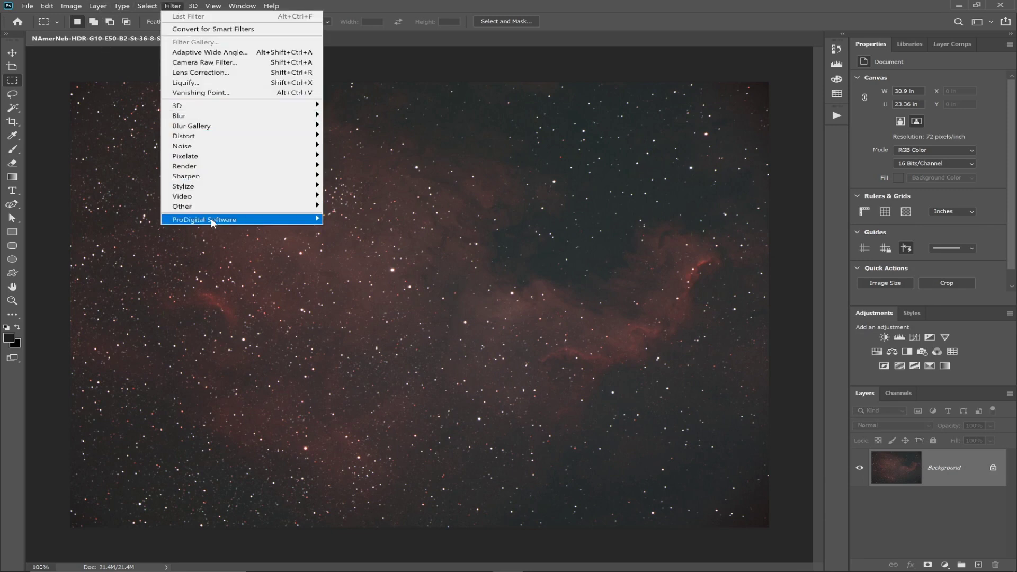
mouse_move(210, 221)
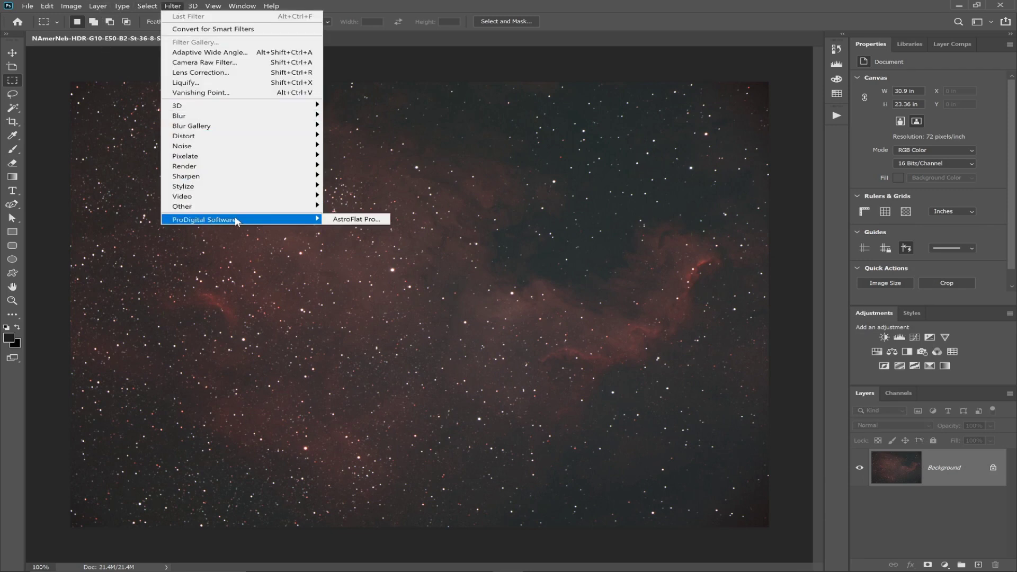
left_click(355, 220)
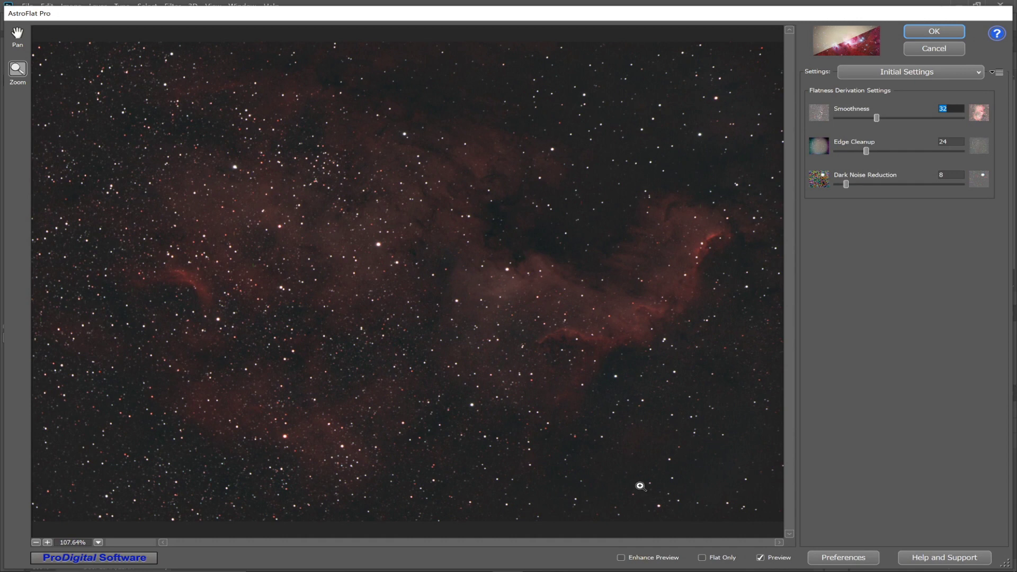
left_click(967, 68)
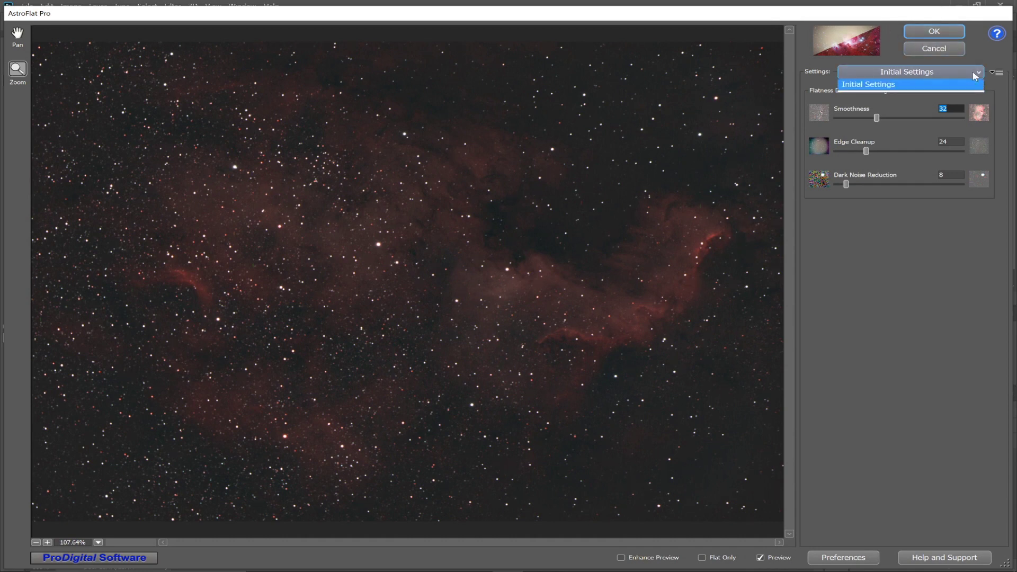
Load Default Settings, then set Smoothness 32, Edge Cleanup 24 and Dark Noise Reduction 24
left_click(957, 85)
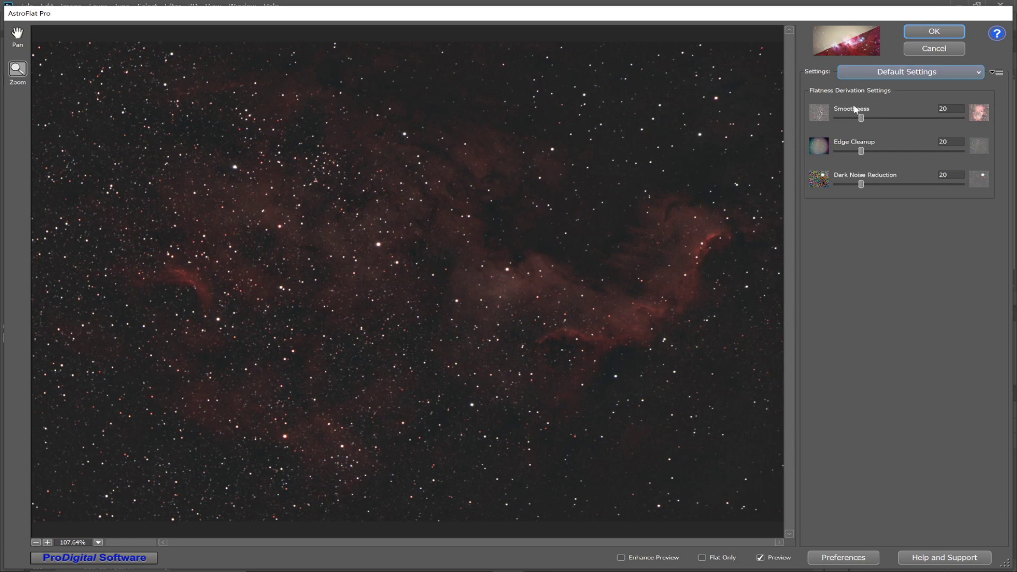
left_click_drag(861, 121, 869, 117)
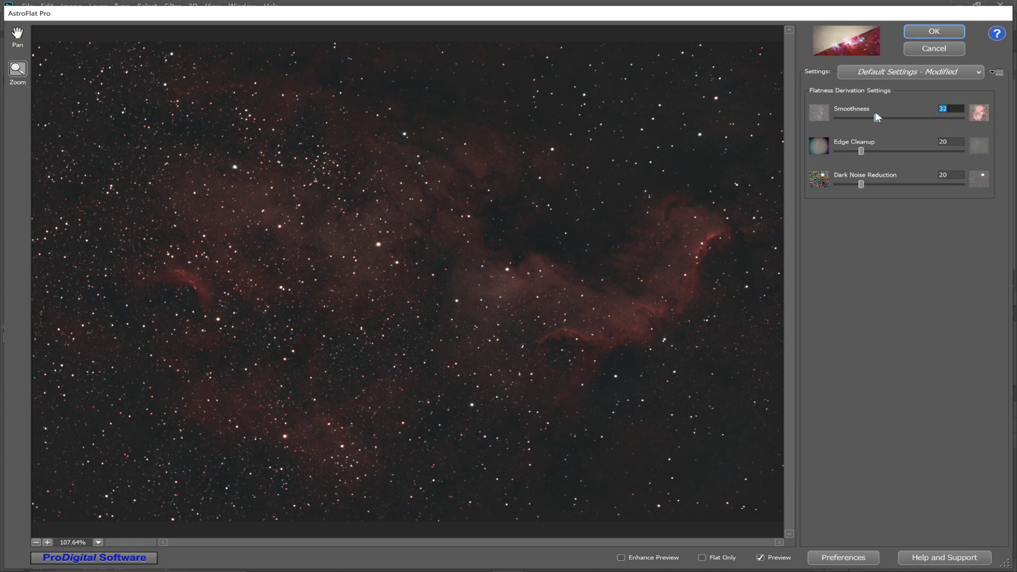
mouse_move(861, 151)
left_mouse_down()
mouse_move(843, 151)
mouse_move(875, 148)
mouse_move(843, 145)
mouse_move(881, 144)
mouse_move(838, 152)
mouse_move(896, 152)
mouse_move(858, 152)
mouse_move(867, 150)
left_mouse_up()
mouse_move(861, 181)
left_mouse_down()
mouse_move(952, 183)
mouse_move(793, 183)
mouse_move(948, 188)
mouse_move(863, 183)
left_mouse_up()
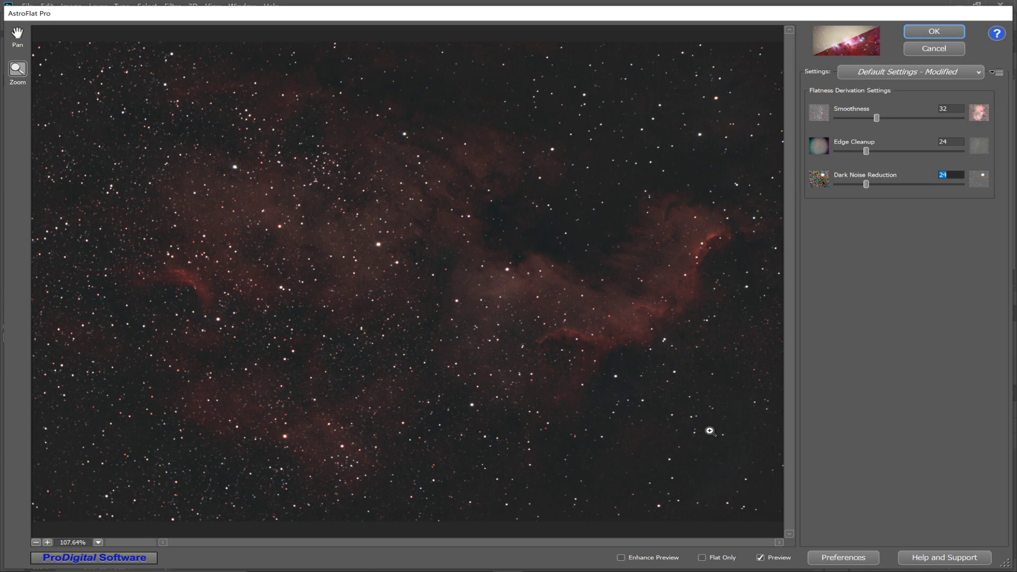
Apply the AstroFlat Pro flattening with OK and bring up the recorded actions list
left_click(937, 32)
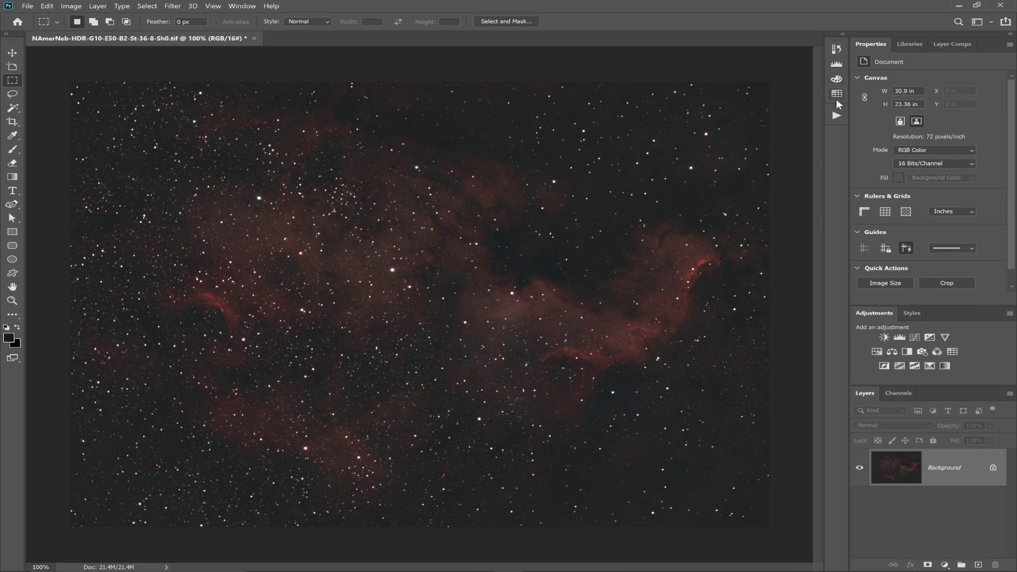
left_click(836, 116)
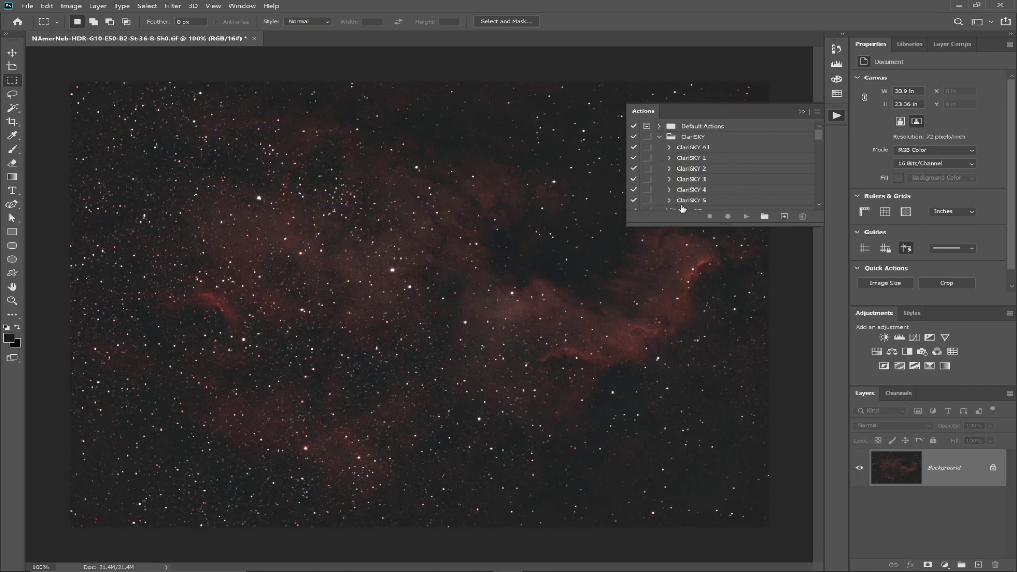
Scroll the ClariSKY action set and select the ClariSKY 4 action
mouse_move(819, 136)
left_mouse_down()
mouse_move(822, 154)
mouse_move(821, 136)
left_mouse_up()
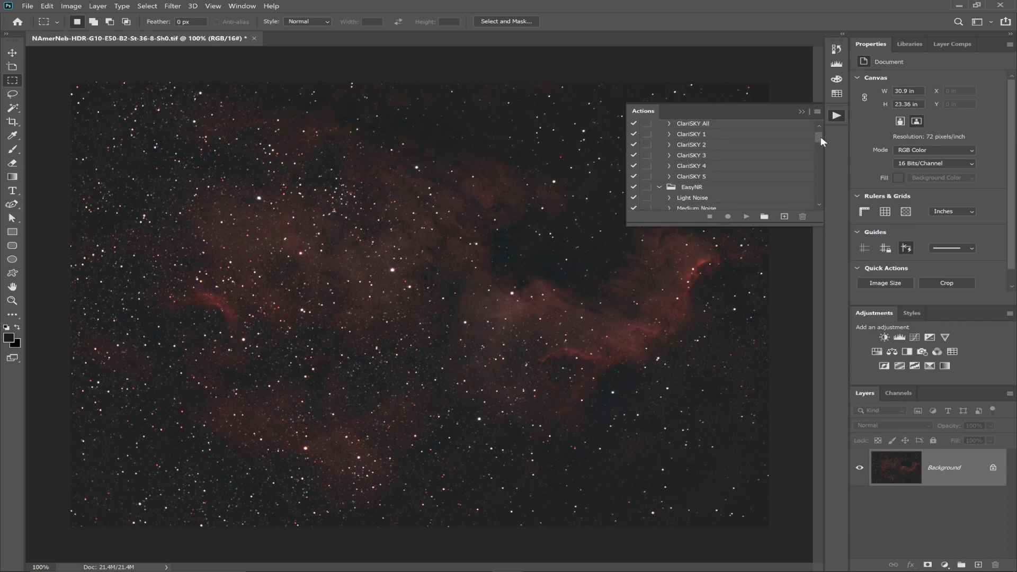
left_click(695, 167)
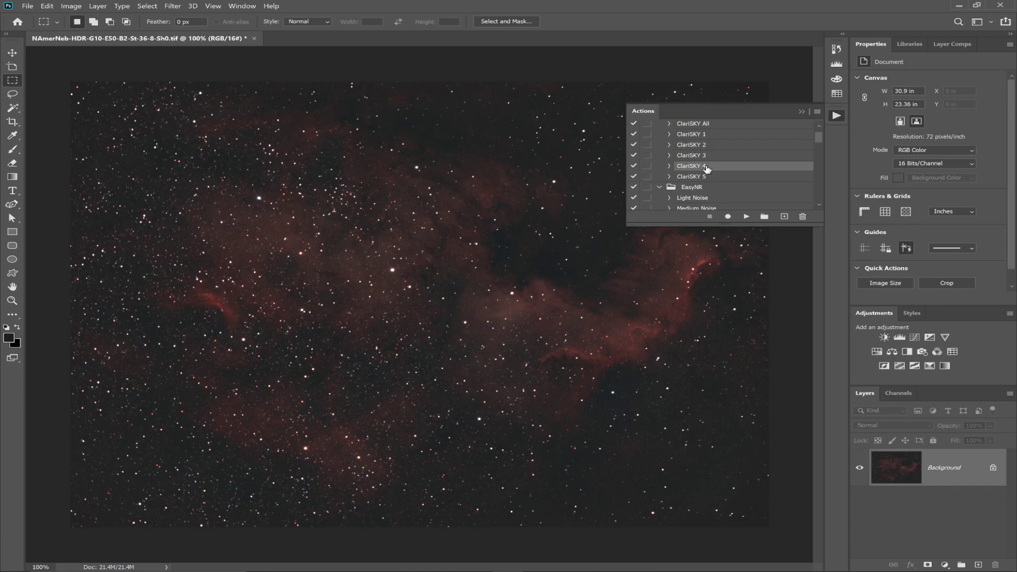
Play ClariSKY 4 to add its layer, then toggle that layer's visibility to compare before and after
left_click(746, 217)
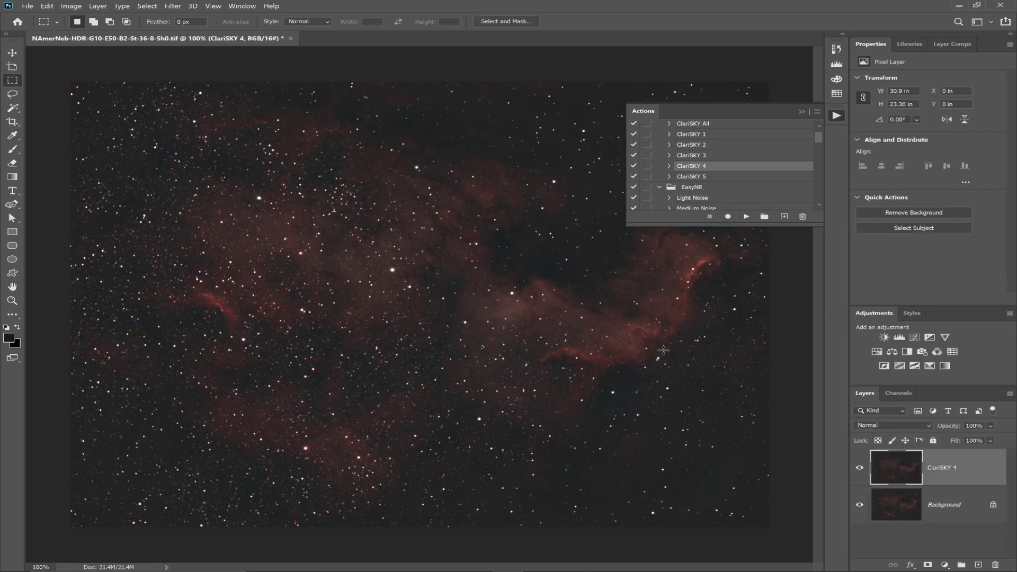
left_click(801, 112)
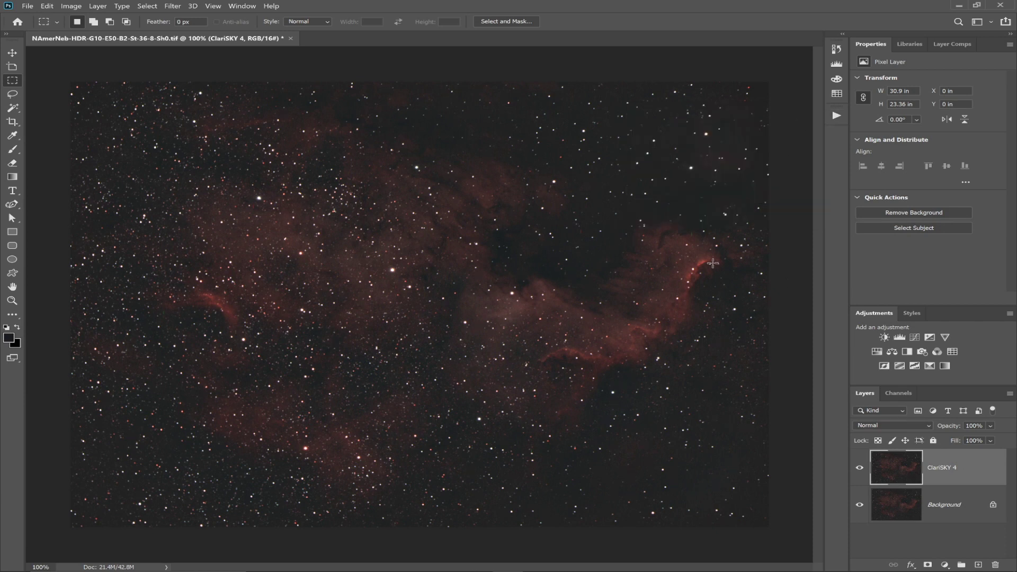
left_click(860, 468)
left_click(861, 469)
left_click(861, 469)
left_click(860, 469)
left_click(859, 468)
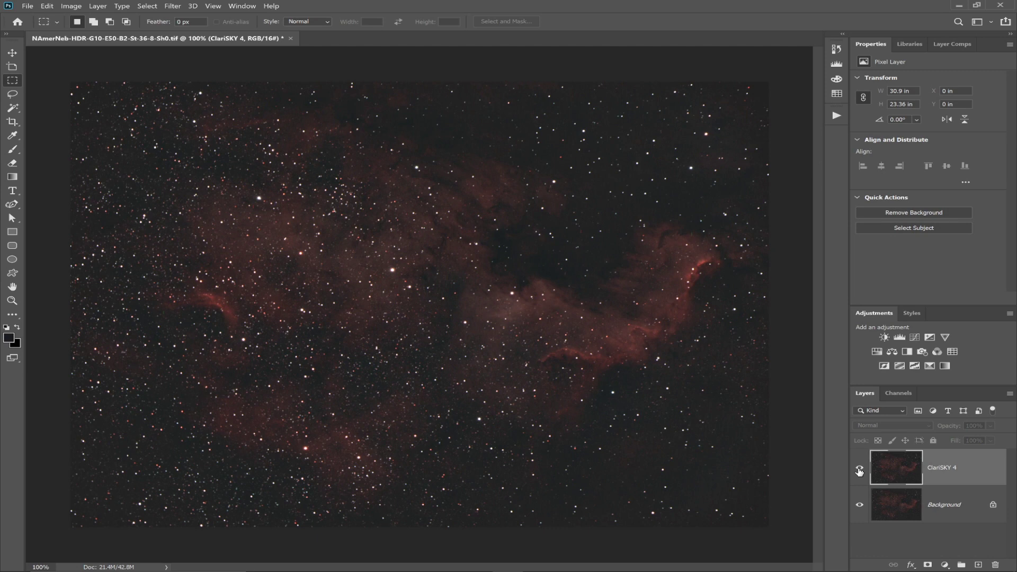
left_click(859, 469)
left_click(859, 470)
left_click(859, 470)
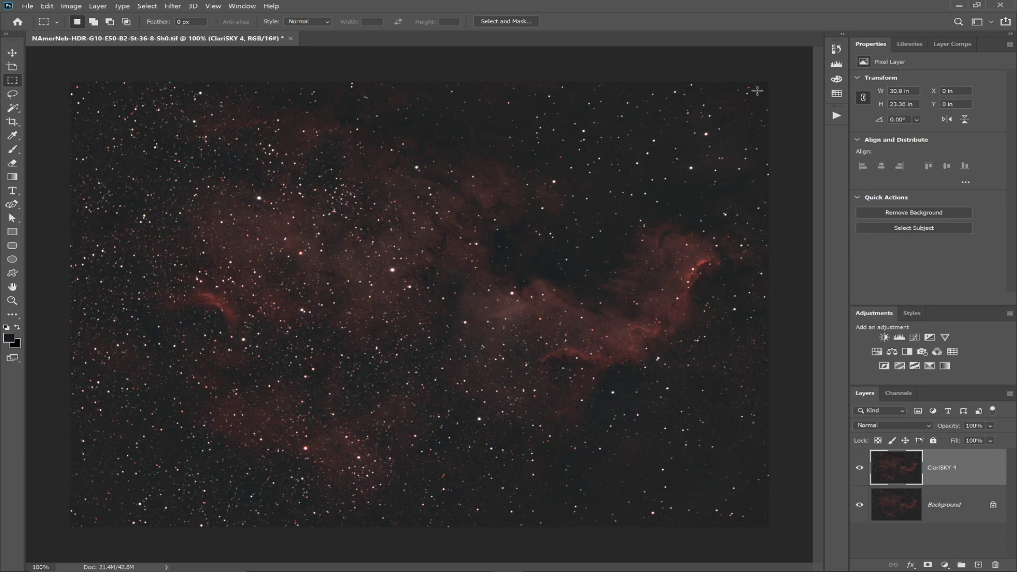
Play the EasyNR Medium Noise action to add a Medium Noise layer above ClariSKY 4
left_click(836, 117)
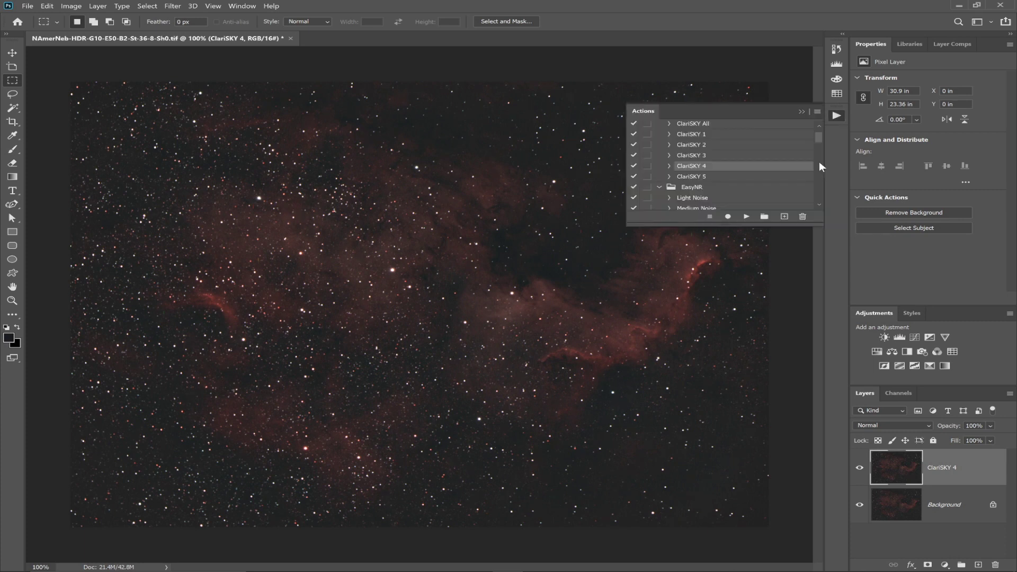
scroll(816, 153, "down", 3)
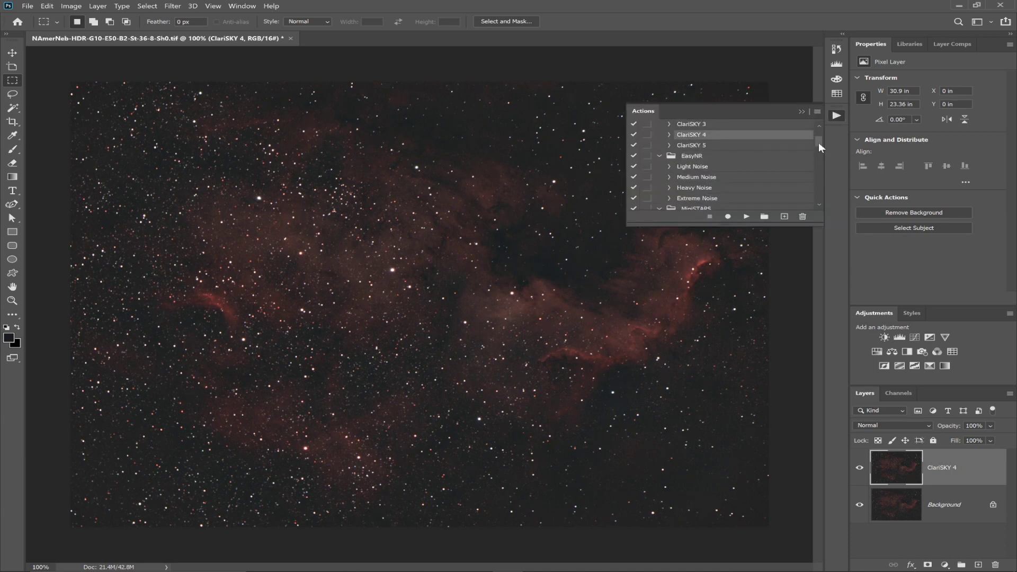
scroll(818, 142, "down", 2)
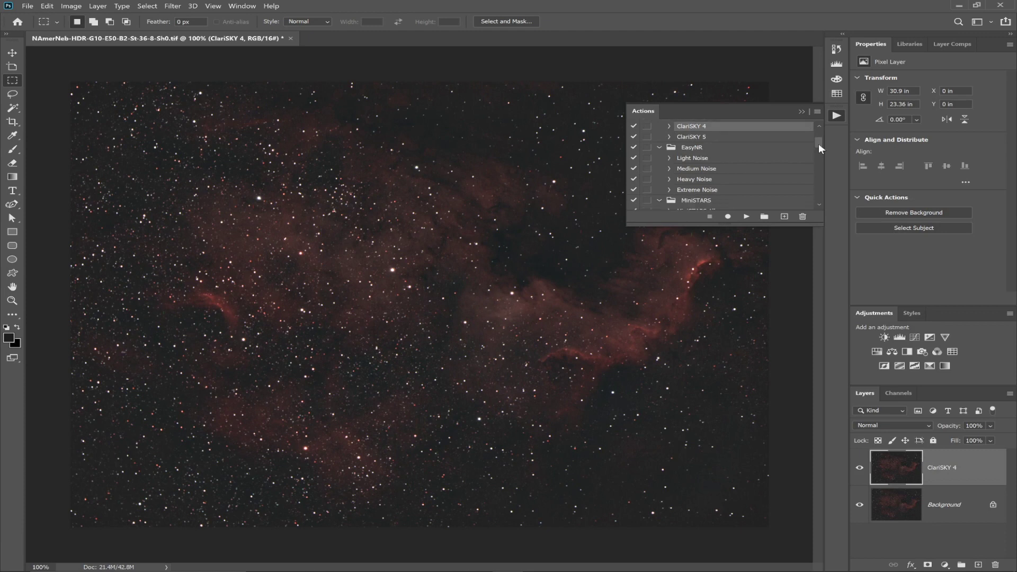
left_click(695, 170)
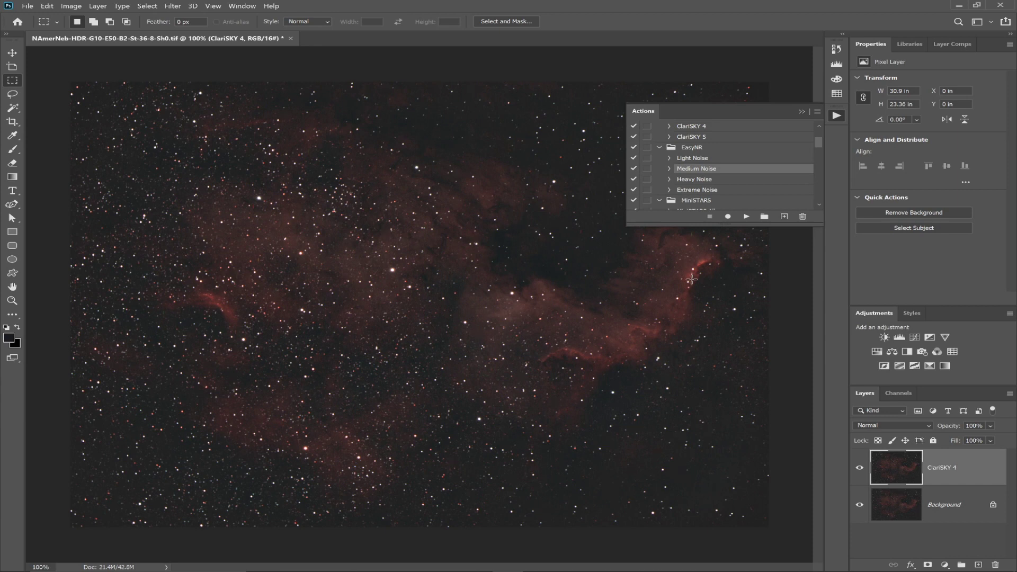
left_click(748, 217)
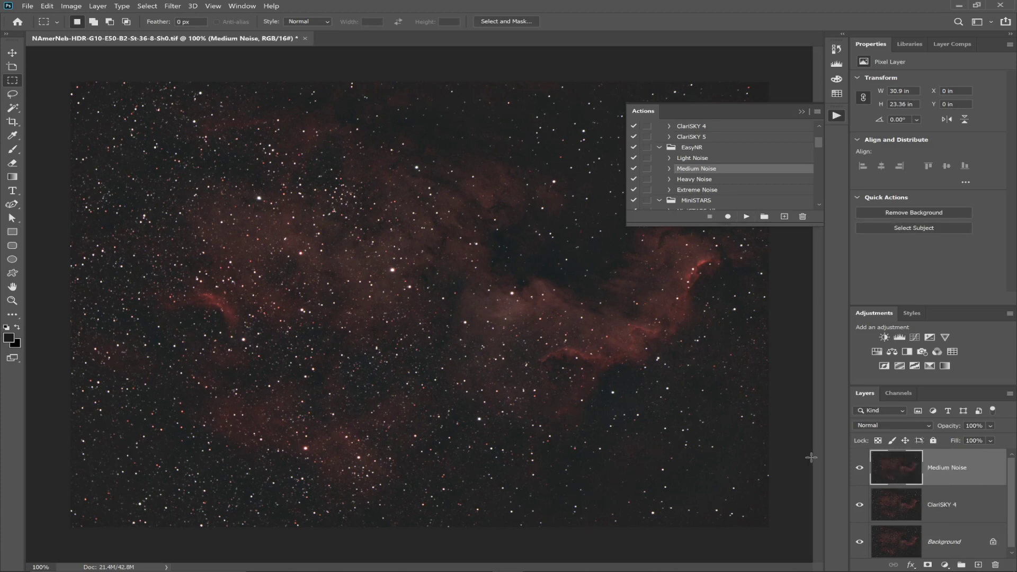
Toggle the Medium Noise layer's visibility repeatedly to compare the nebula with and without it
left_click(859, 470)
left_click(859, 470)
left_click(859, 469)
left_click(859, 470)
left_click(859, 469)
left_click(859, 469)
left_click(859, 469)
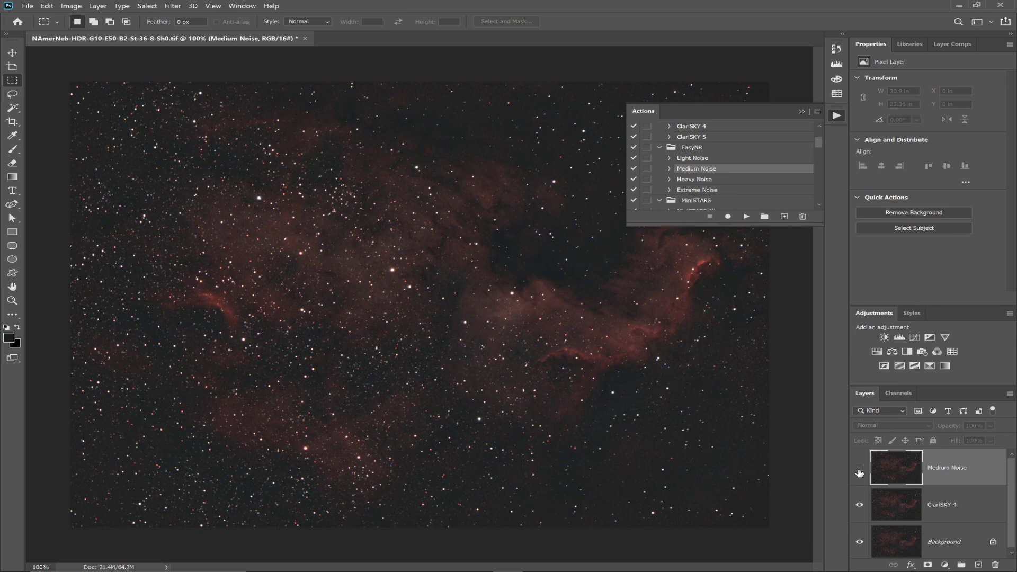
left_click(859, 470)
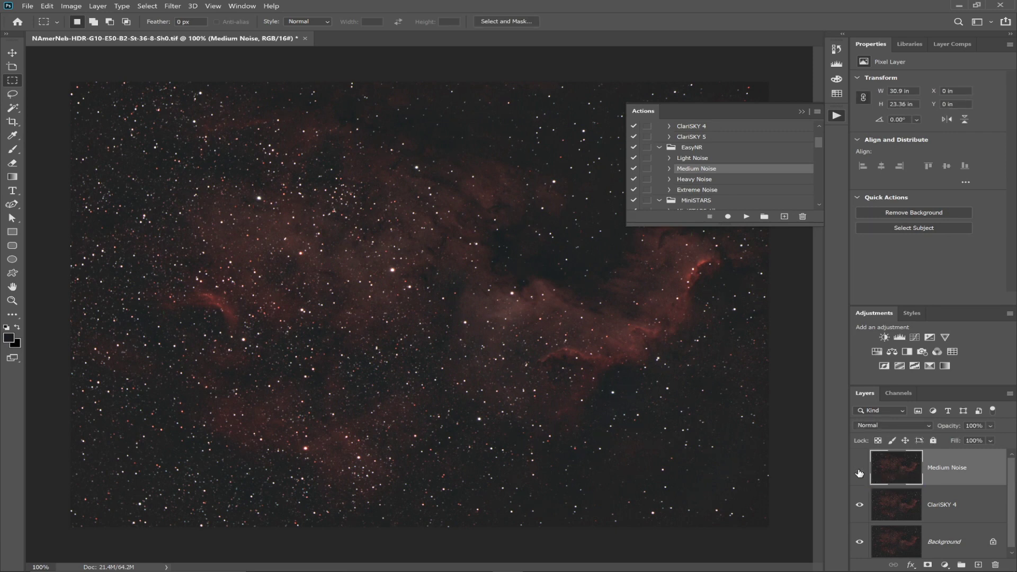
left_click(859, 471)
left_click(859, 470)
Run the MiniSTARS 5 action to add a star-reduction layer above Medium Noise
left_click_drag(818, 141, 819, 152)
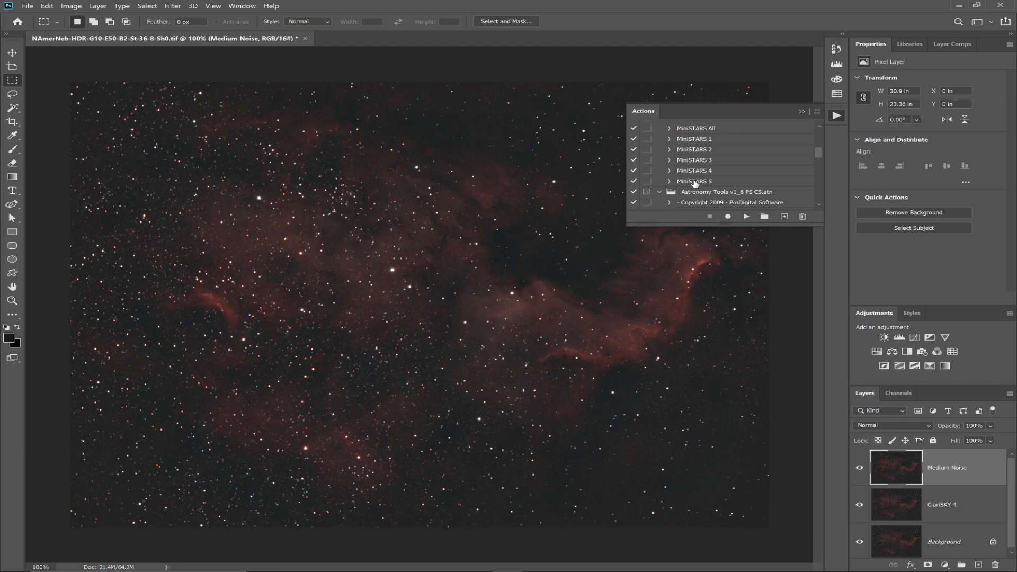
left_click(694, 183)
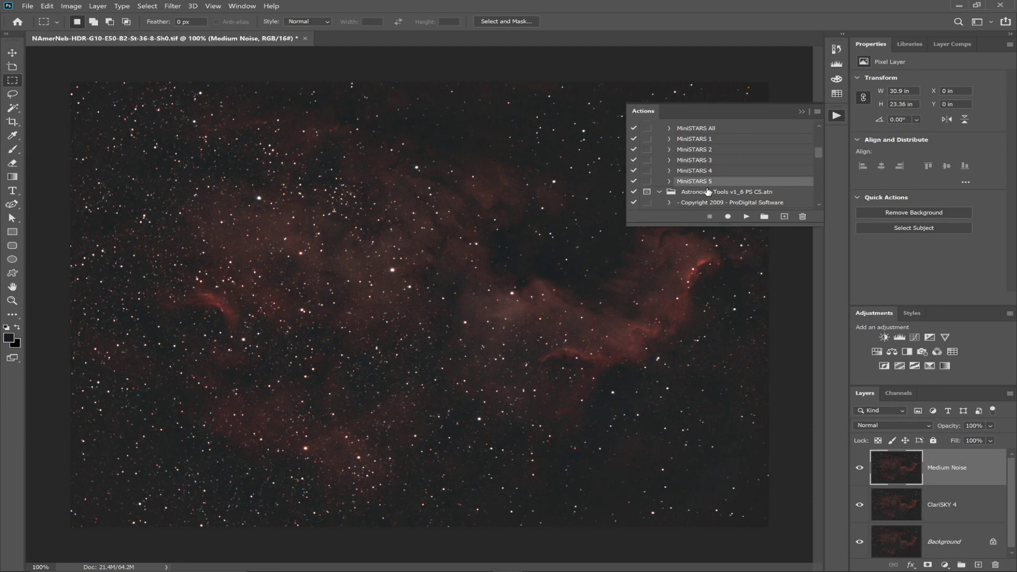
left_click(748, 218)
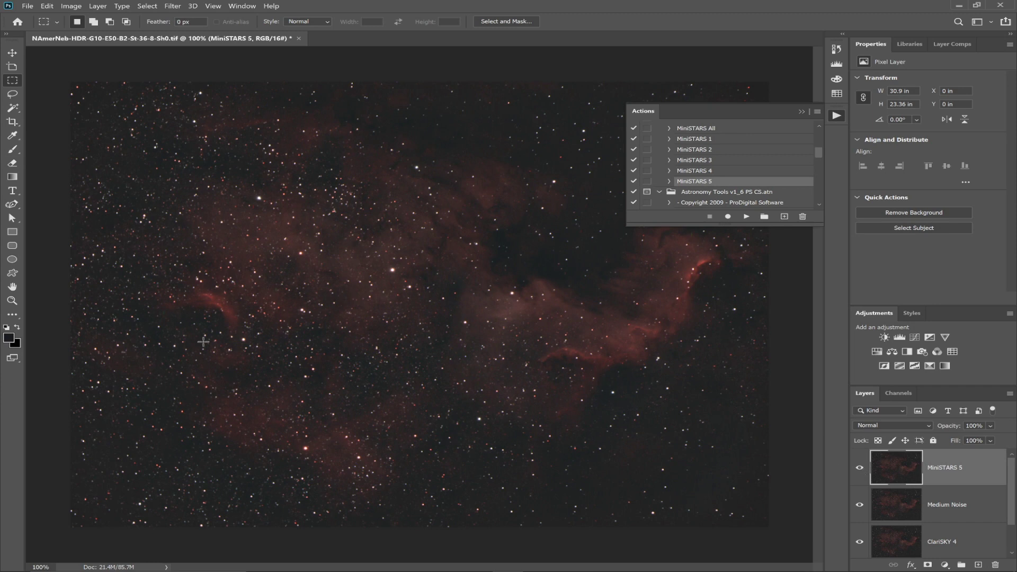
Toggle the MiniSTARS 5 layer off and on twice to compare the reduced stars
left_click(860, 470)
left_click(860, 470)
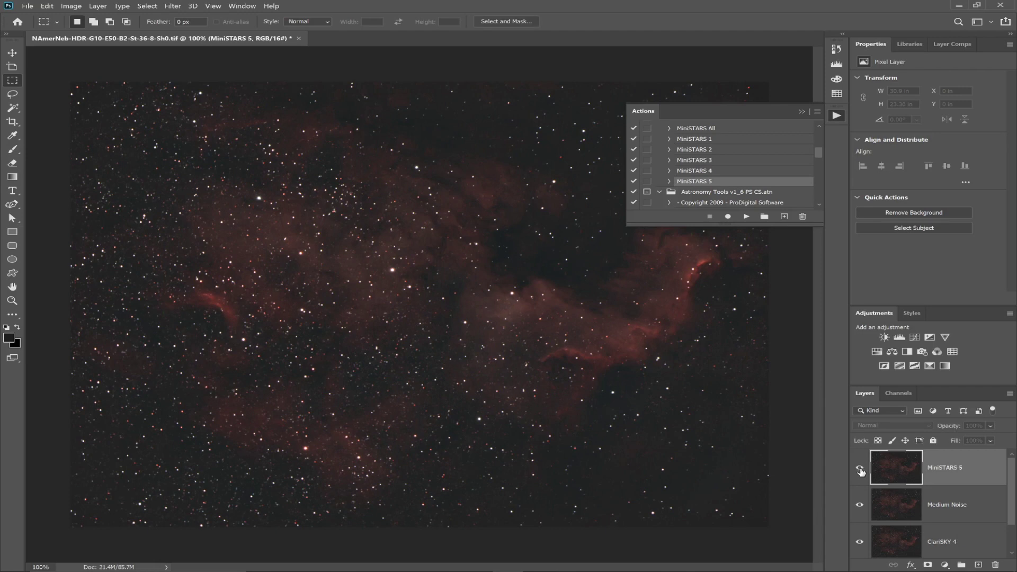
left_click(861, 470)
left_click(860, 470)
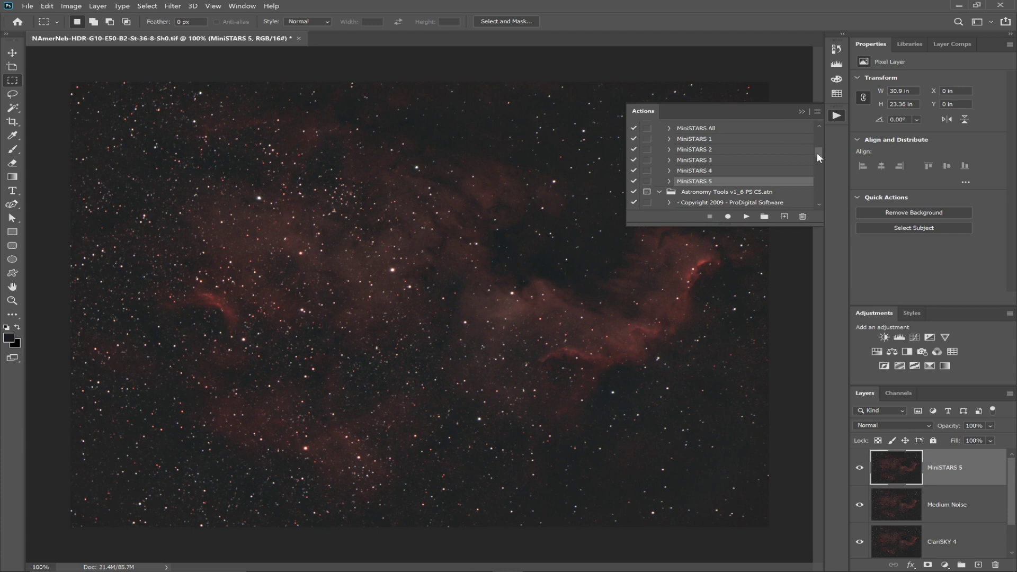
After browsing the Filter menu, run the Enhance DSO and Reduce Stars action
left_click_drag(816, 153, 815, 176)
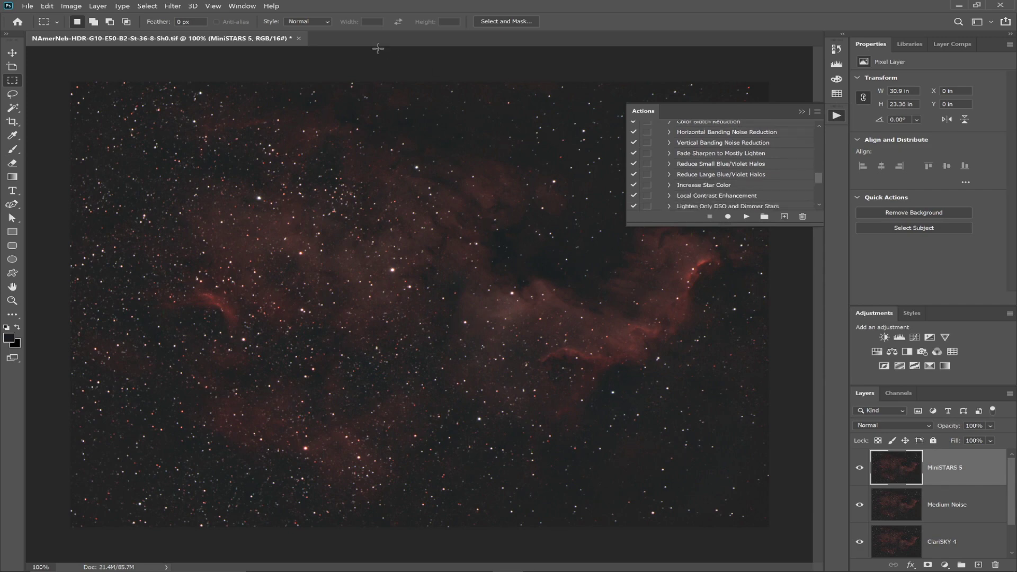
left_click(173, 7)
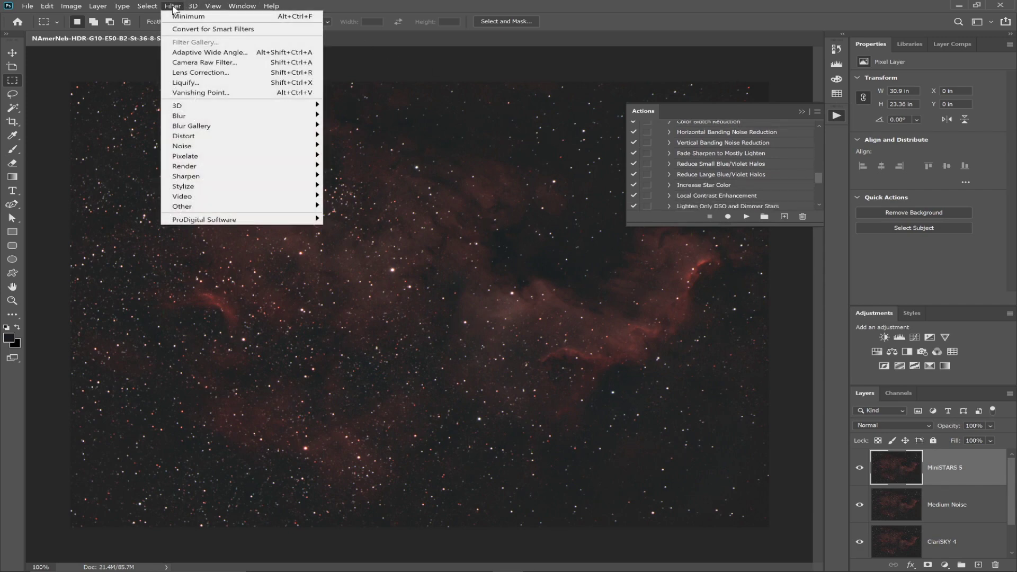
mouse_move(193, 6)
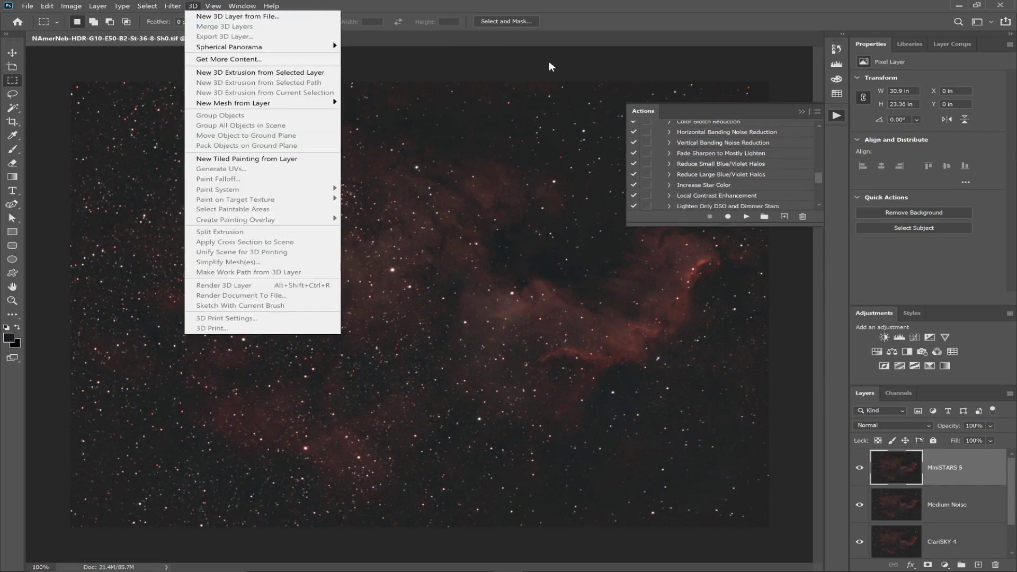
left_click(819, 177)
left_click_drag(818, 176, 819, 183)
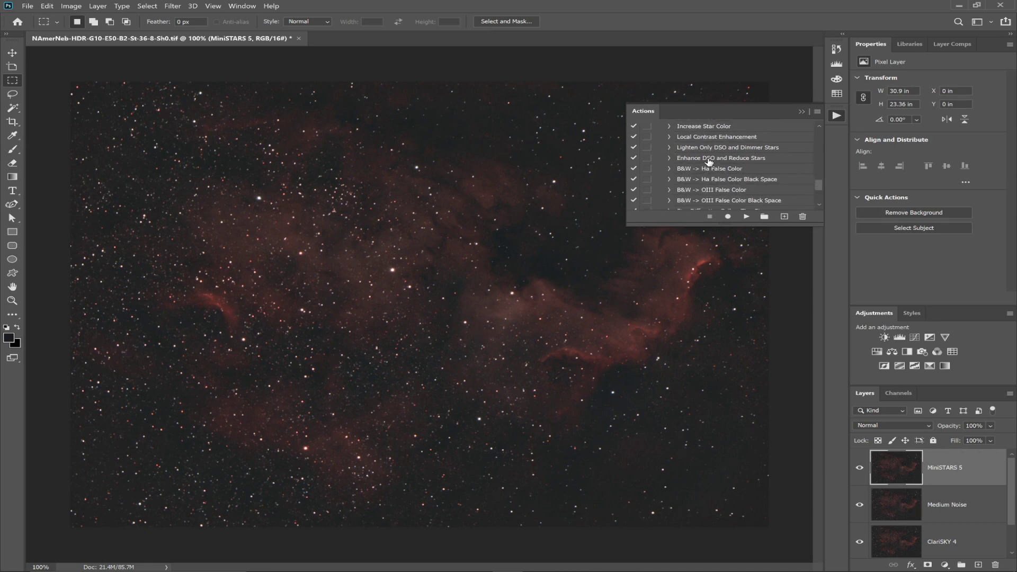
left_click(739, 159)
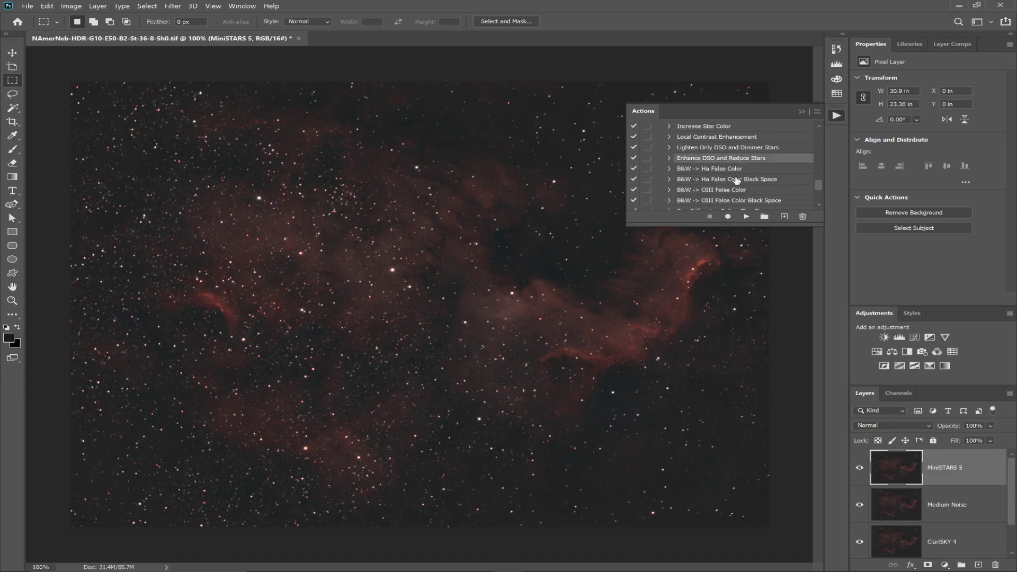
left_click(746, 218)
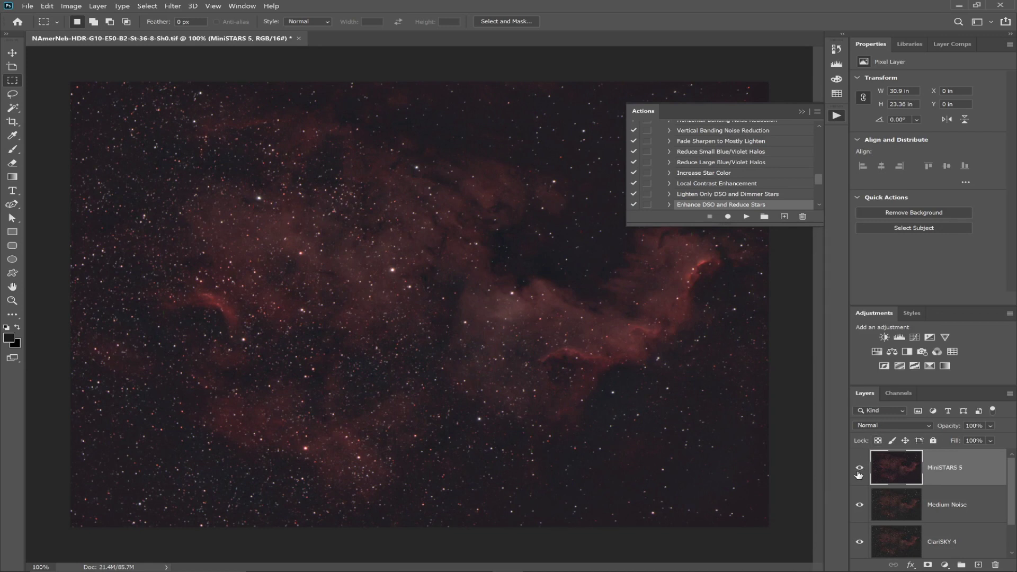
Collapse the Actions panel and toggle MiniSTARS 5 off and on to recheck it
left_click(802, 113)
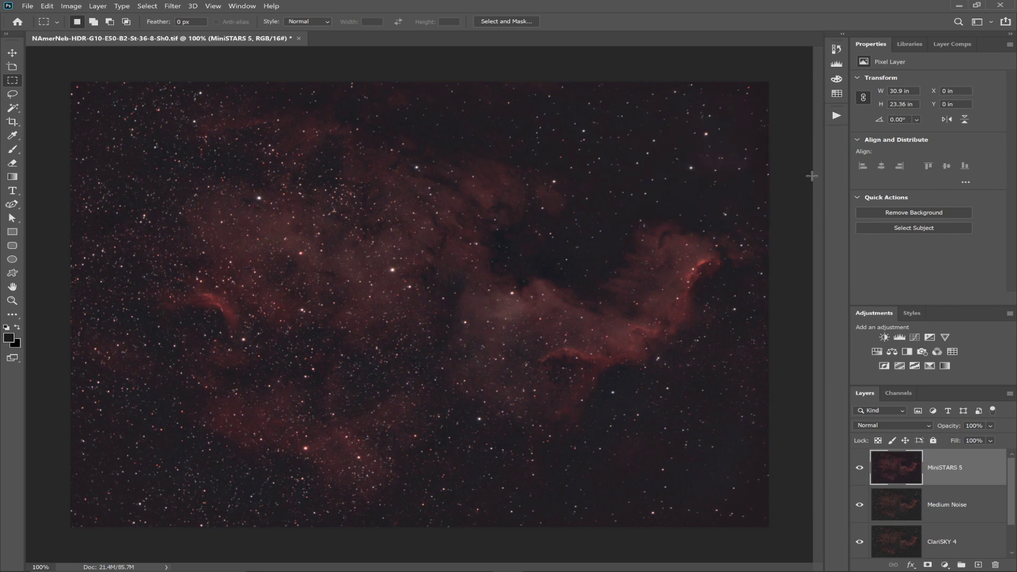
left_click(859, 469)
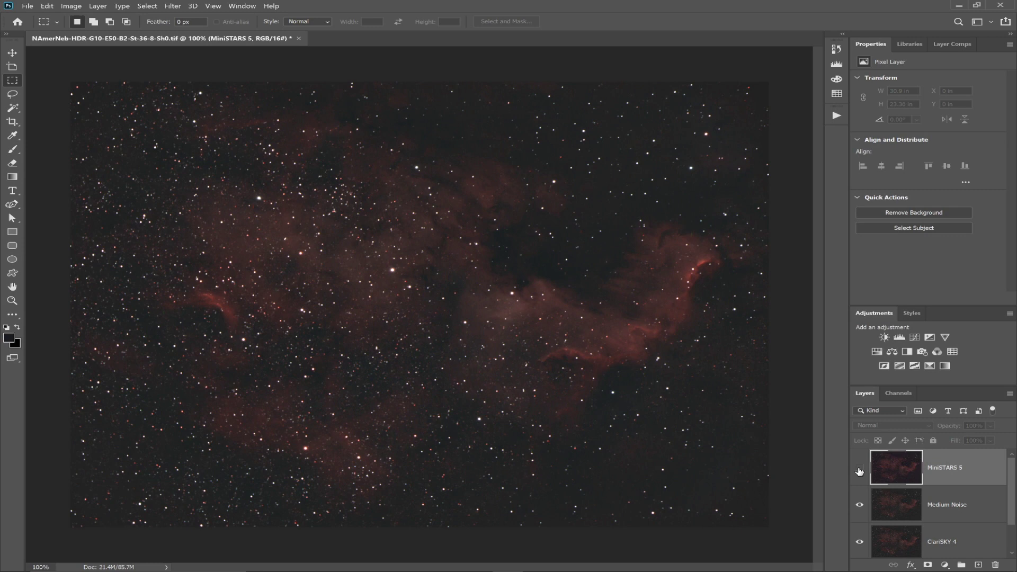
left_click(859, 469)
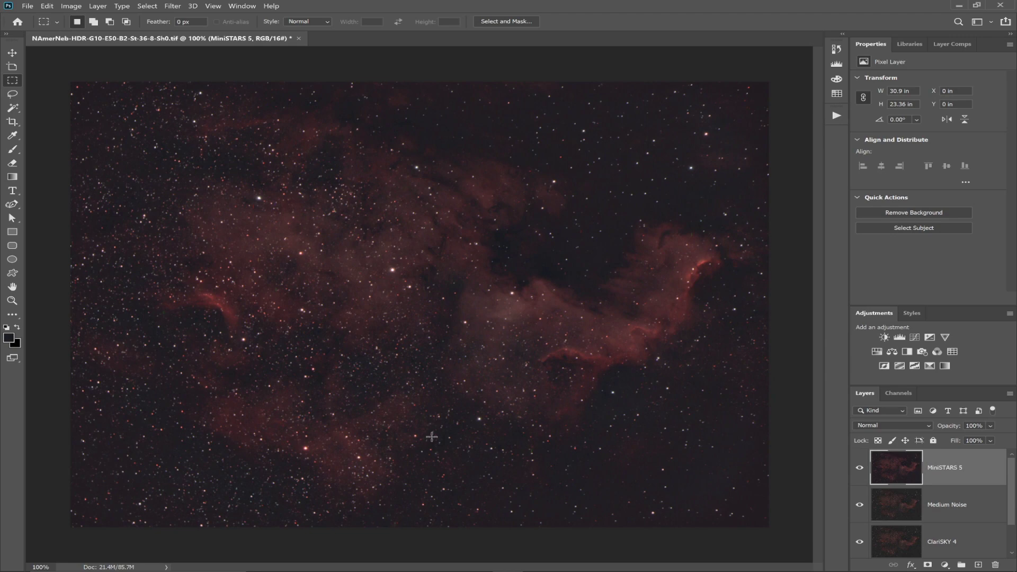
Duplicate the MiniSTARS 5 layer, naming the copy 'Levels'
right_click(957, 462)
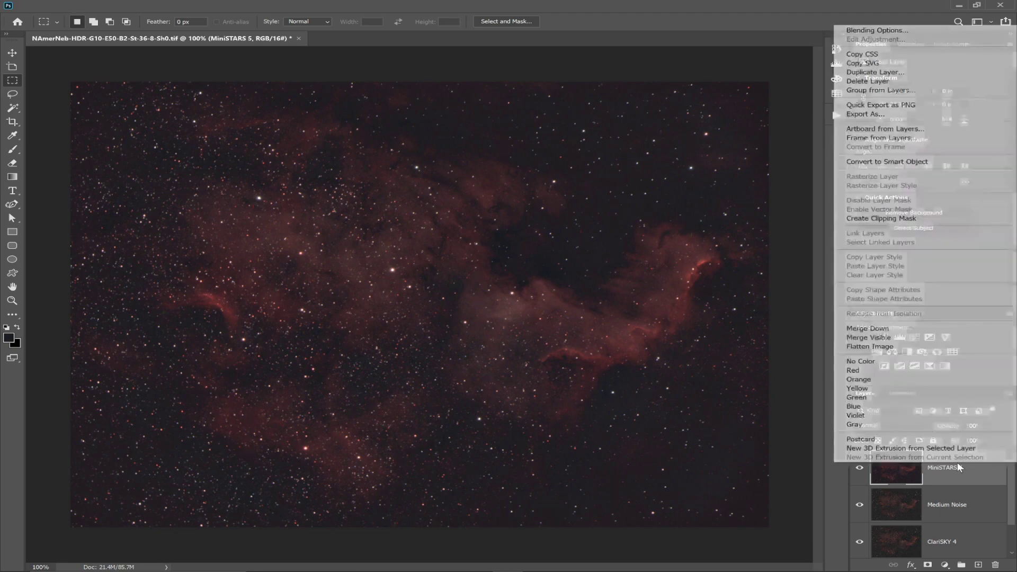
left_click(900, 73)
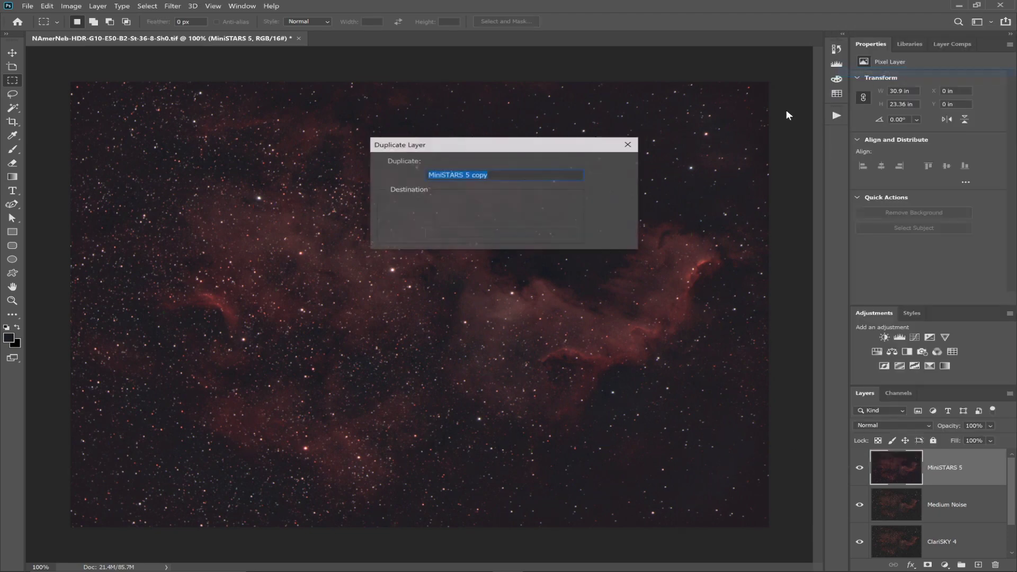
type("L")
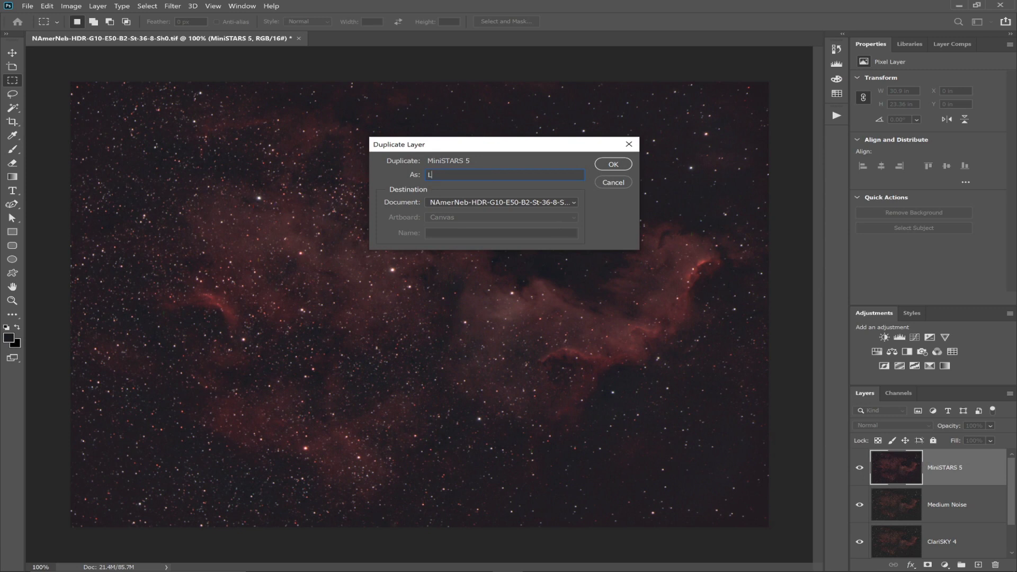
type("evels")
Confirm the 'Levels' copy and apply Levels with input black 16 and white 180
key("Return")
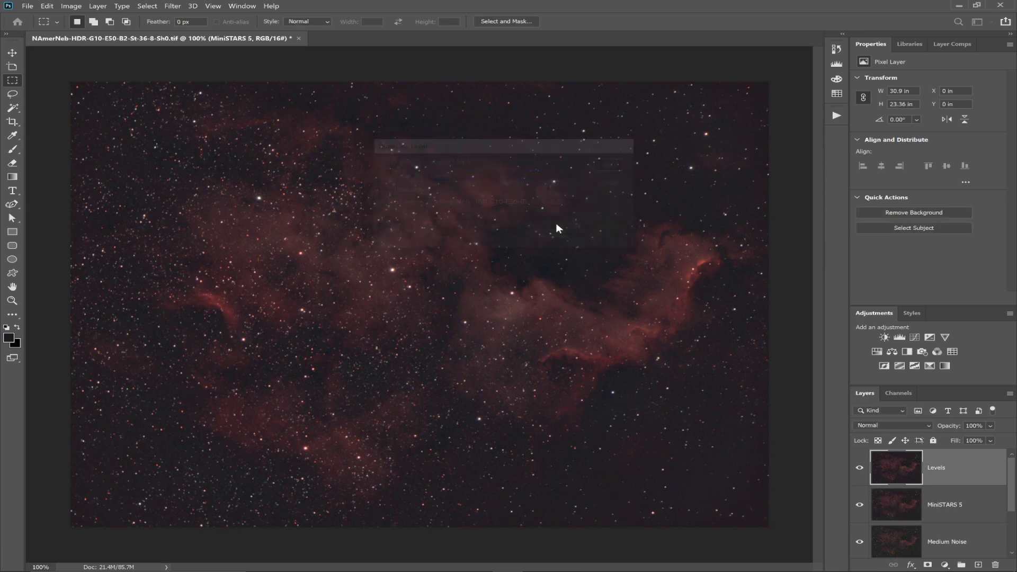
left_click(79, 8)
mouse_move(162, 35)
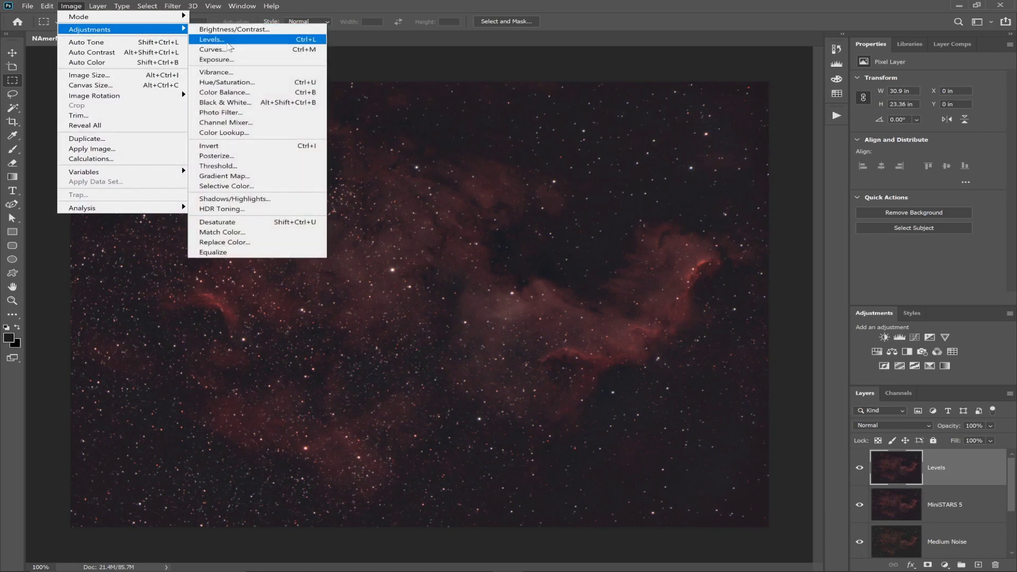
left_click(225, 40)
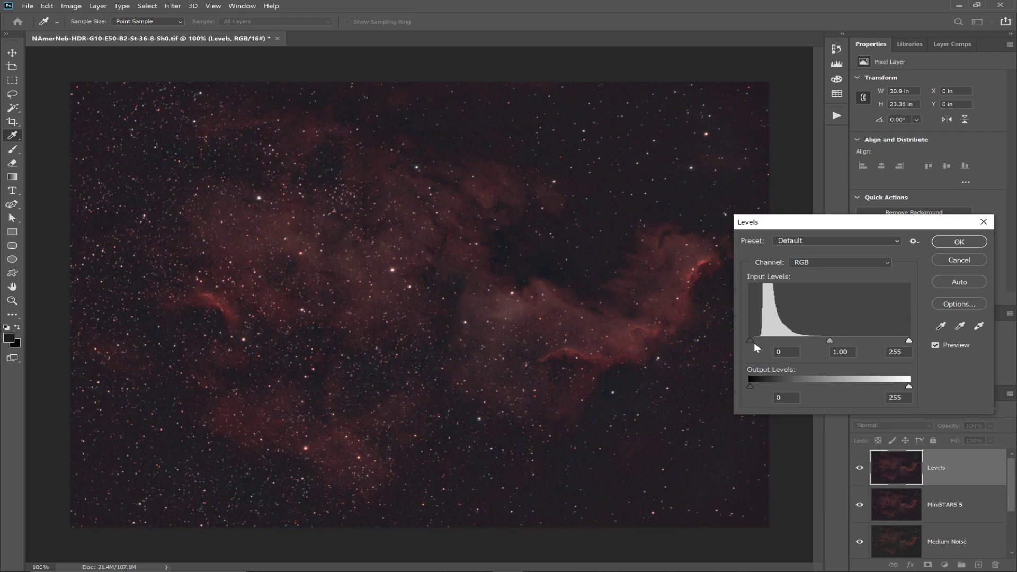
left_click_drag(751, 340, 759, 340)
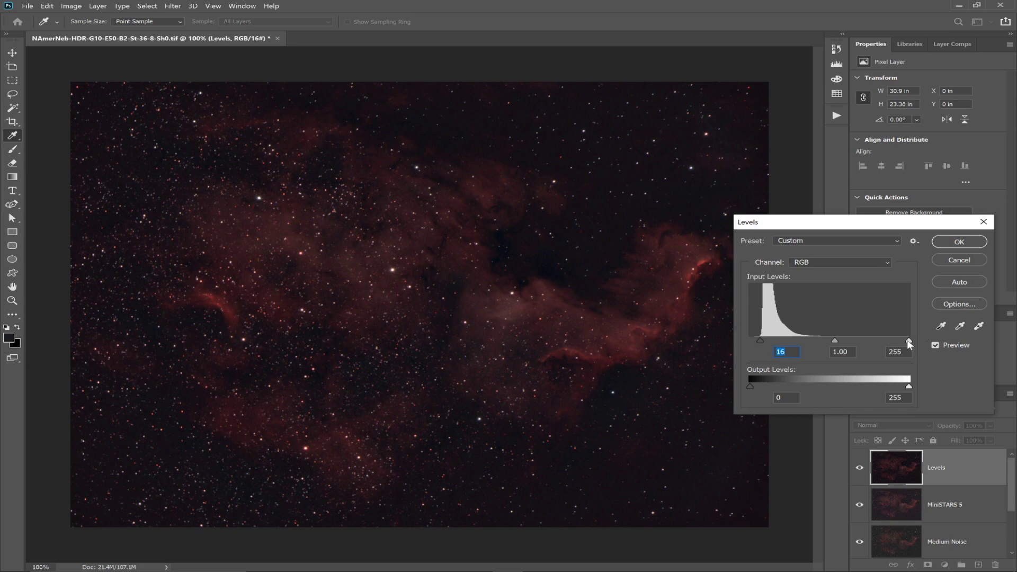
left_click_drag(907, 341, 860, 345)
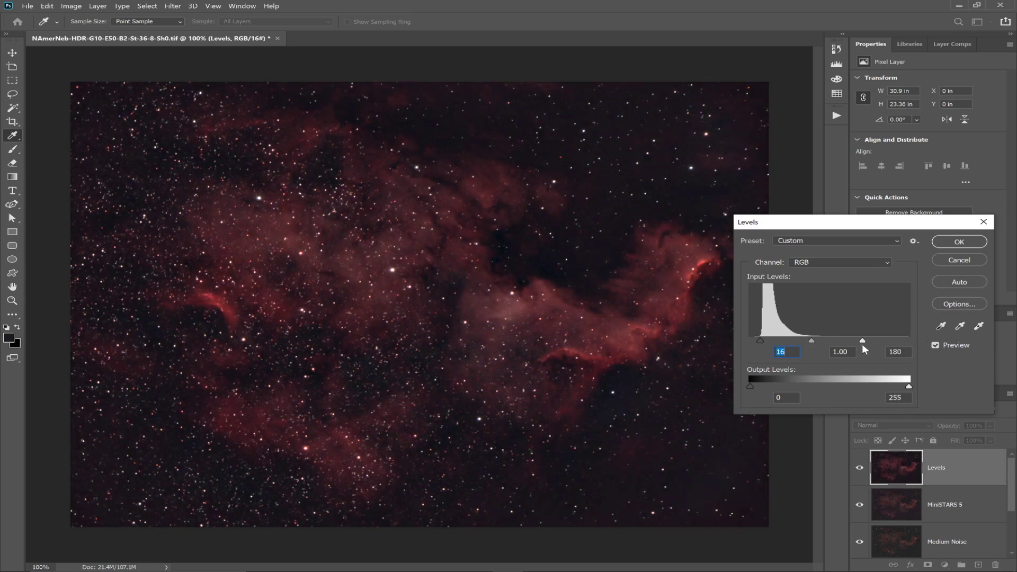
left_click(862, 344)
left_click(953, 244)
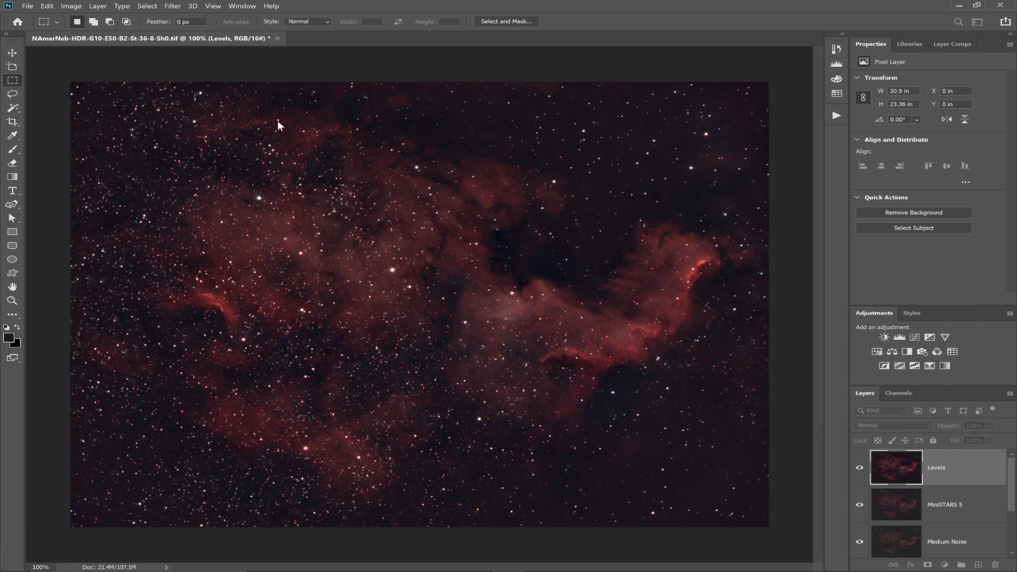
Toggle the Levels layer off and on twice to compare, then bring up its layer menu
left_click(859, 469)
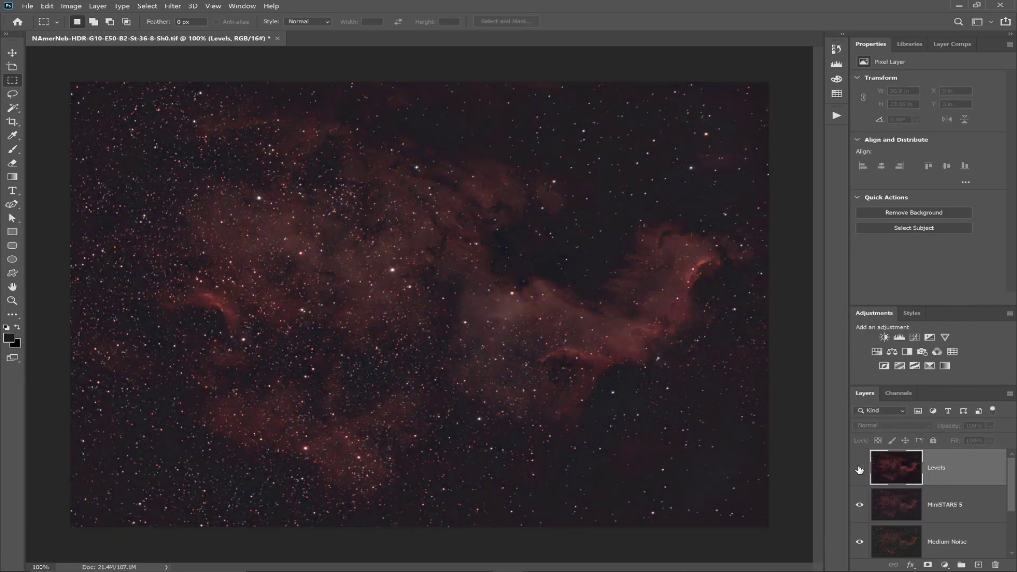
left_click(860, 469)
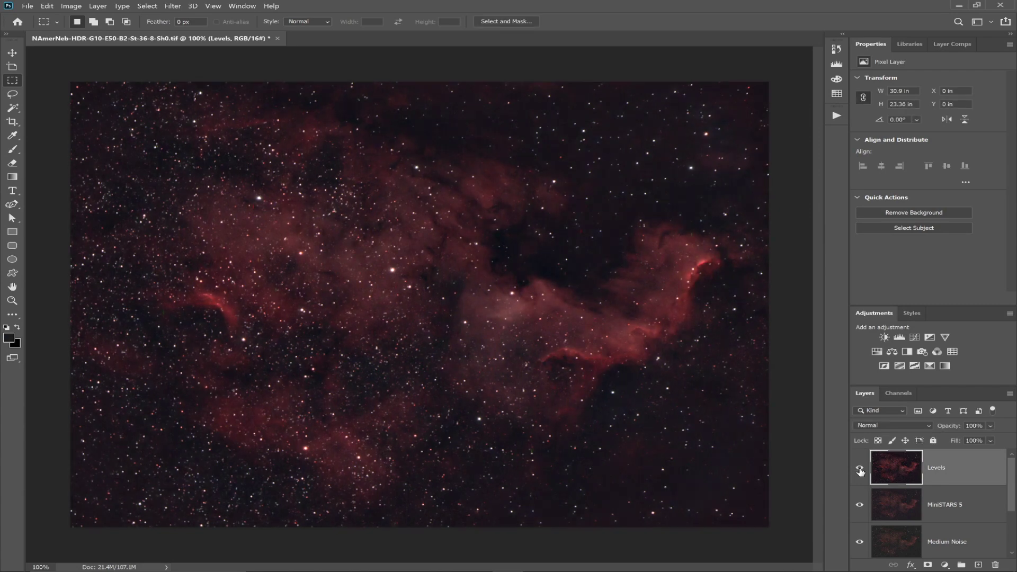
left_click(860, 470)
left_click(859, 471)
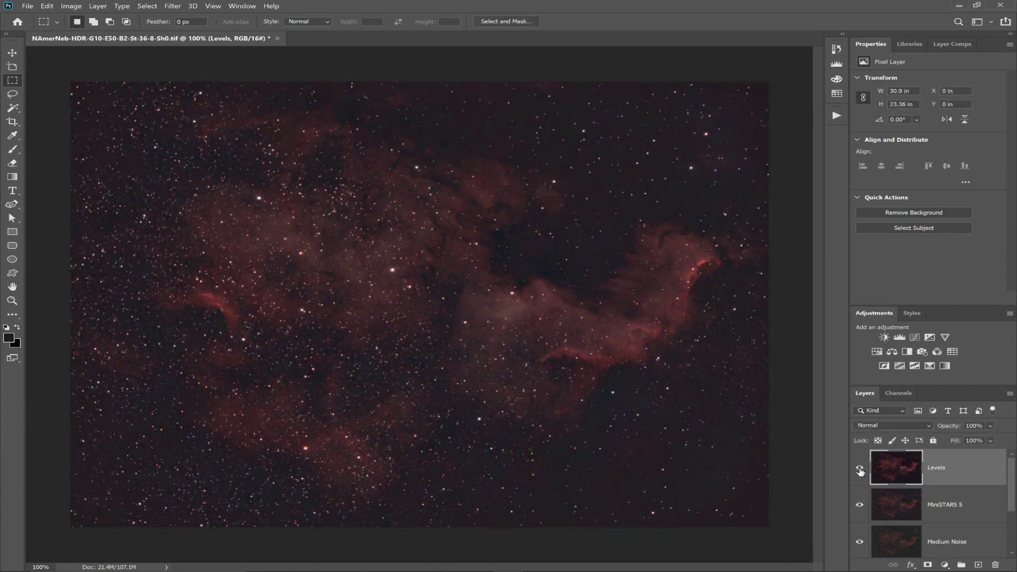
right_click(955, 472)
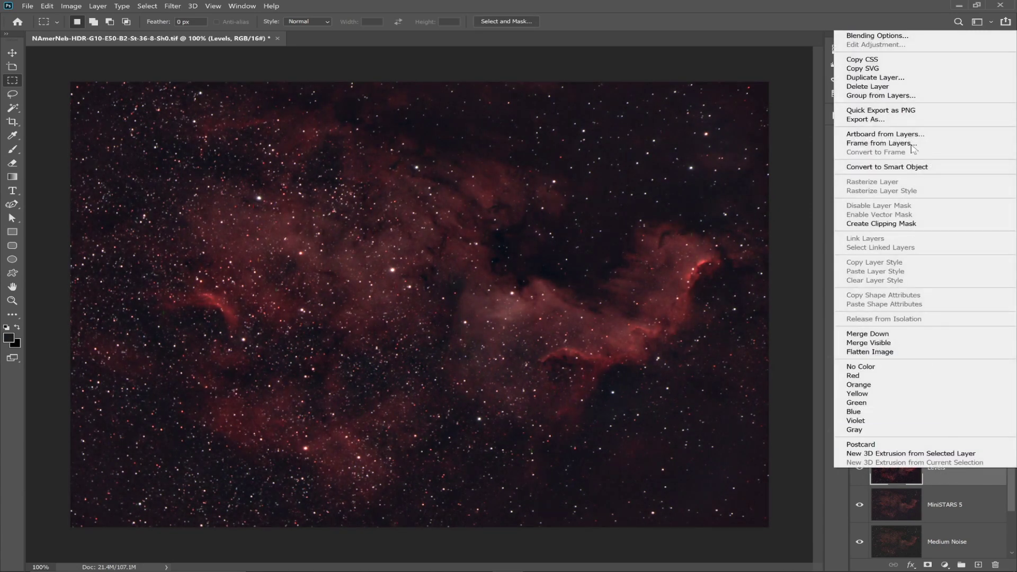
Duplicate the Levels layer as a new top layer named 'Curve'
left_click(912, 80)
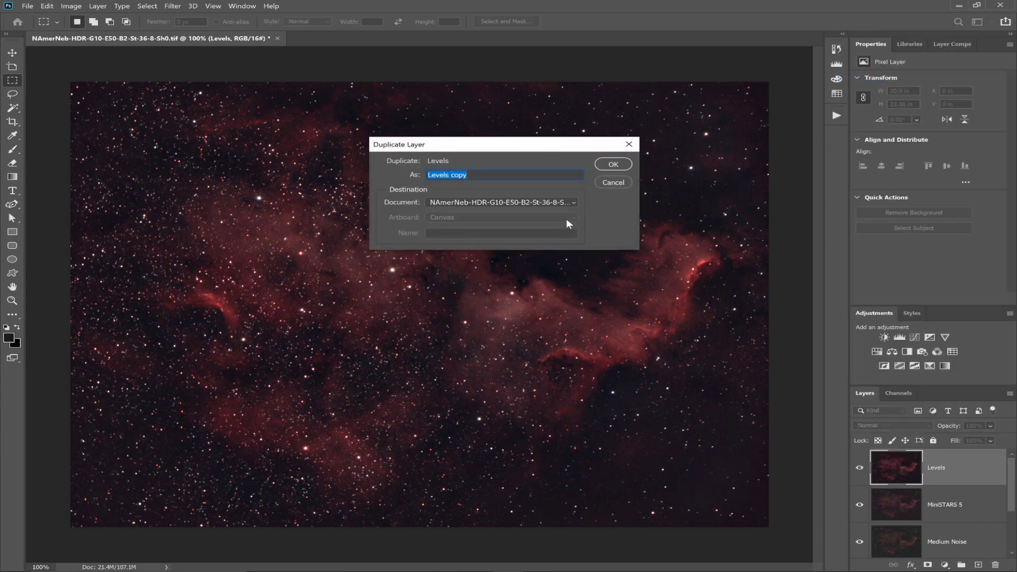
type("Curve")
key("Return")
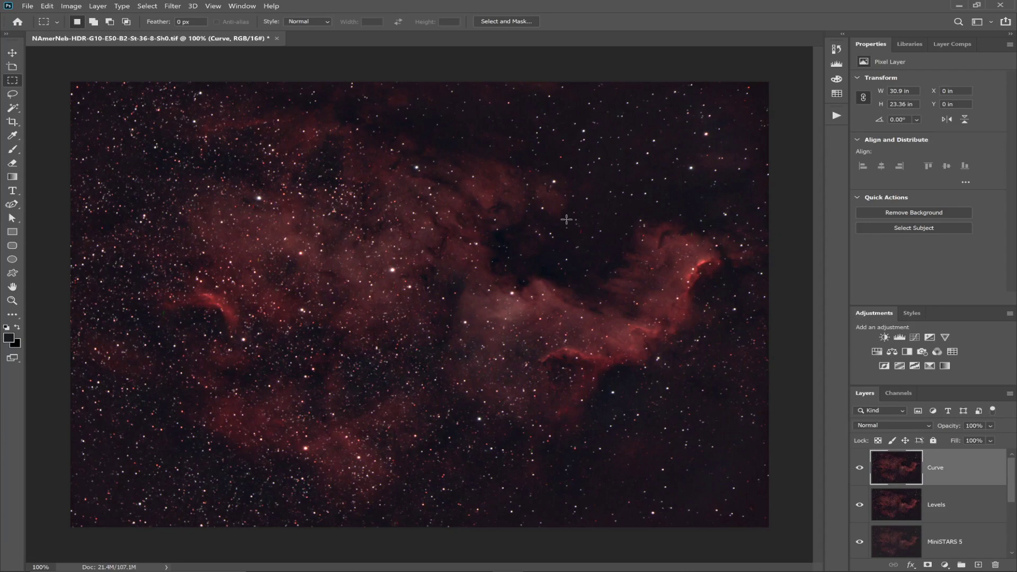
Apply a Curves adjustment mapping input 63 to output 73 and 191 to 193
left_click(74, 7)
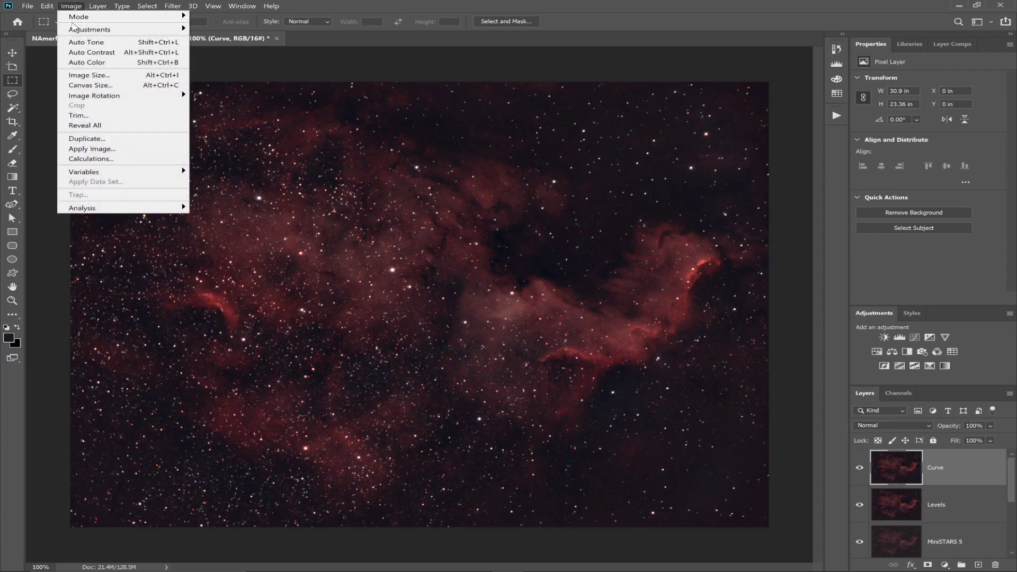
mouse_move(108, 32)
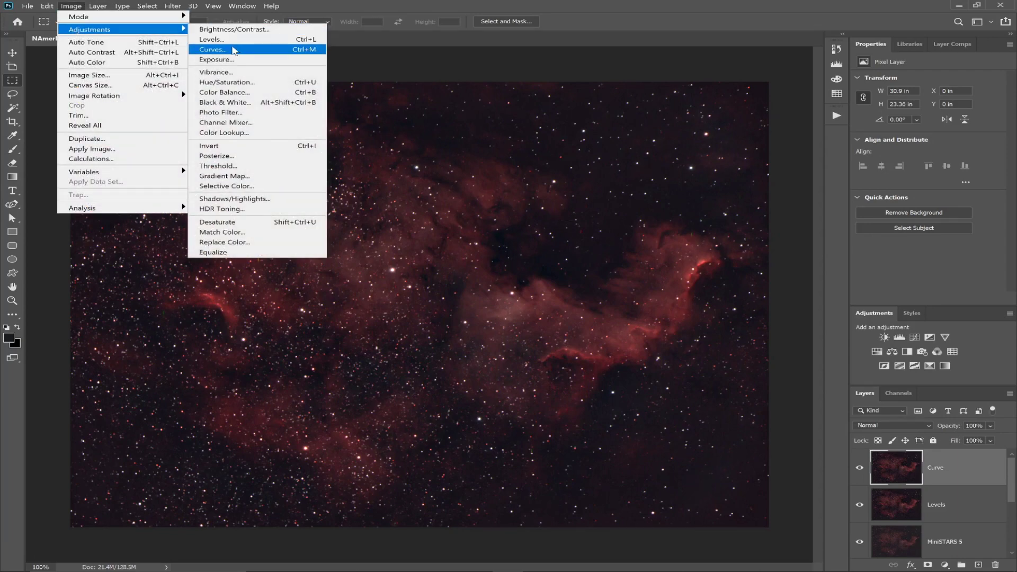
left_click(254, 51)
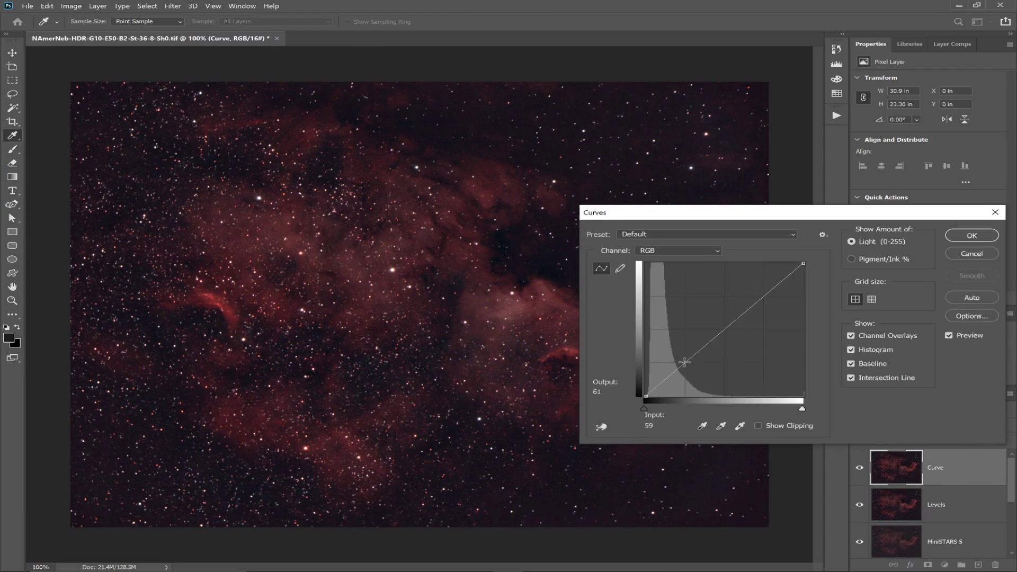
left_click_drag(685, 361, 685, 358)
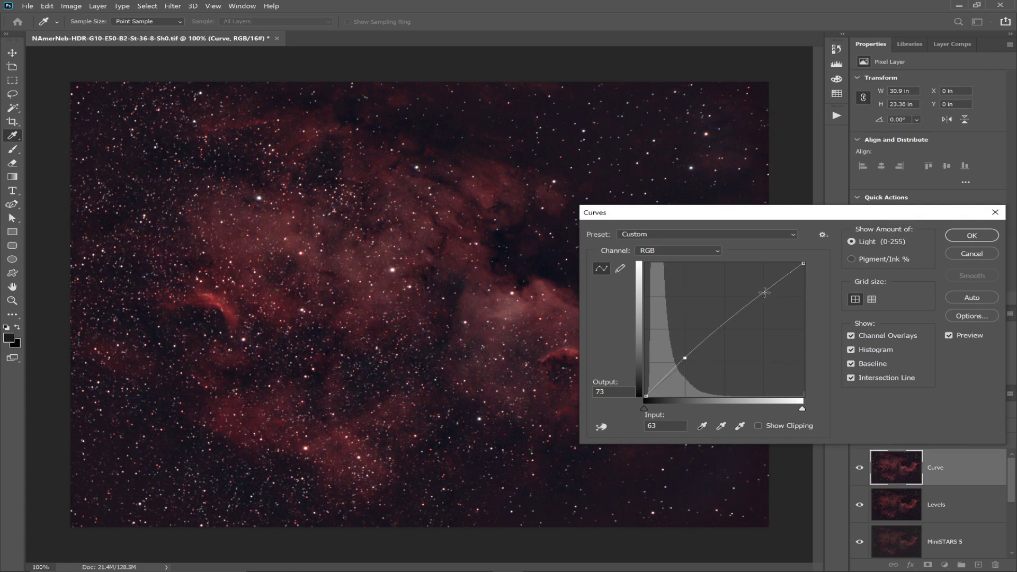
left_click(763, 293)
left_click_drag(764, 293, 763, 295)
left_click(972, 236)
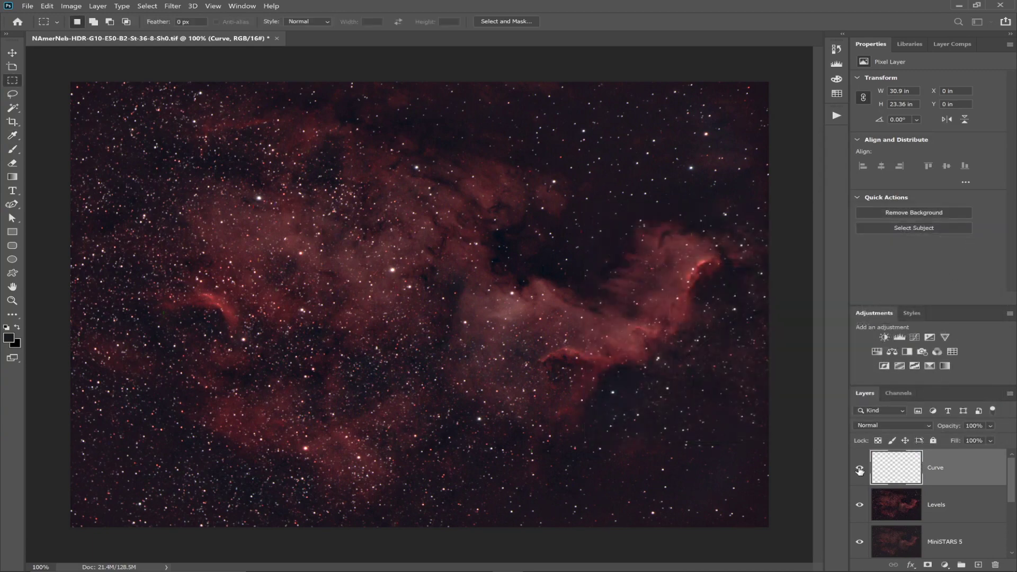
Toggle the Curve layer off and on four times to compare the brightening
left_click(860, 468)
left_click(859, 468)
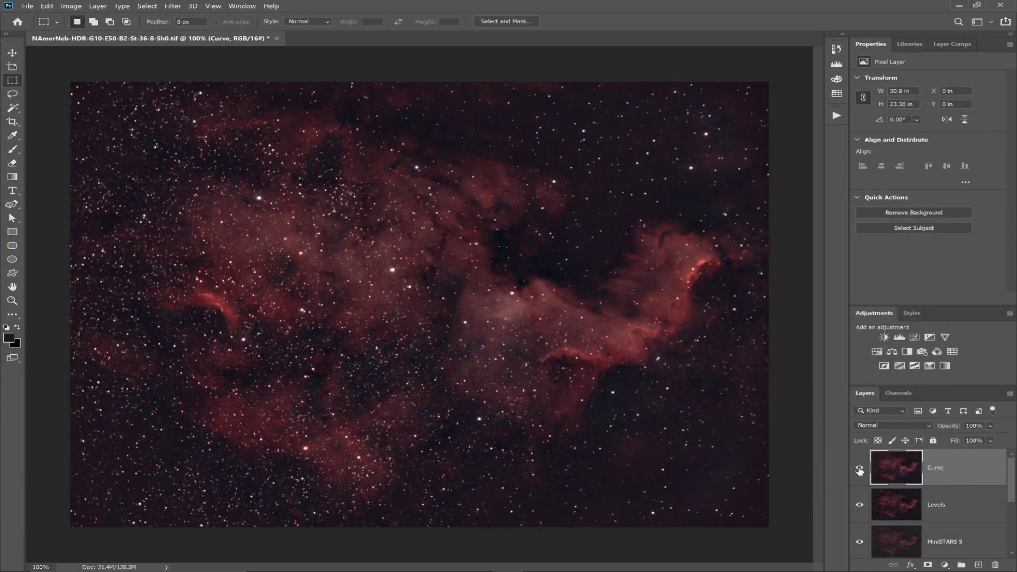
left_click(860, 468)
left_click(859, 468)
left_click(860, 468)
left_click(859, 469)
left_click(860, 468)
left_click(859, 468)
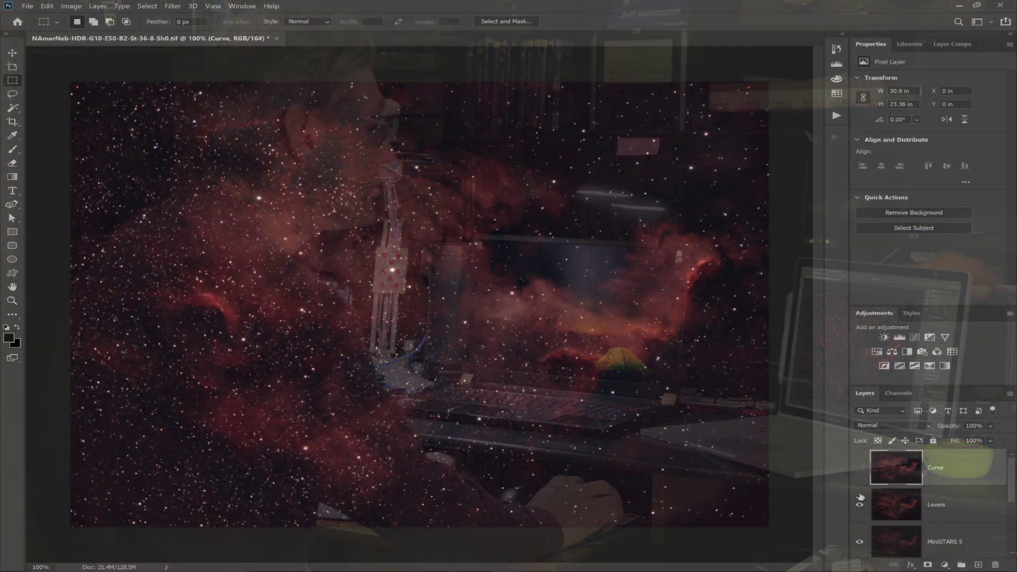
scroll(889, 508, "down", 5)
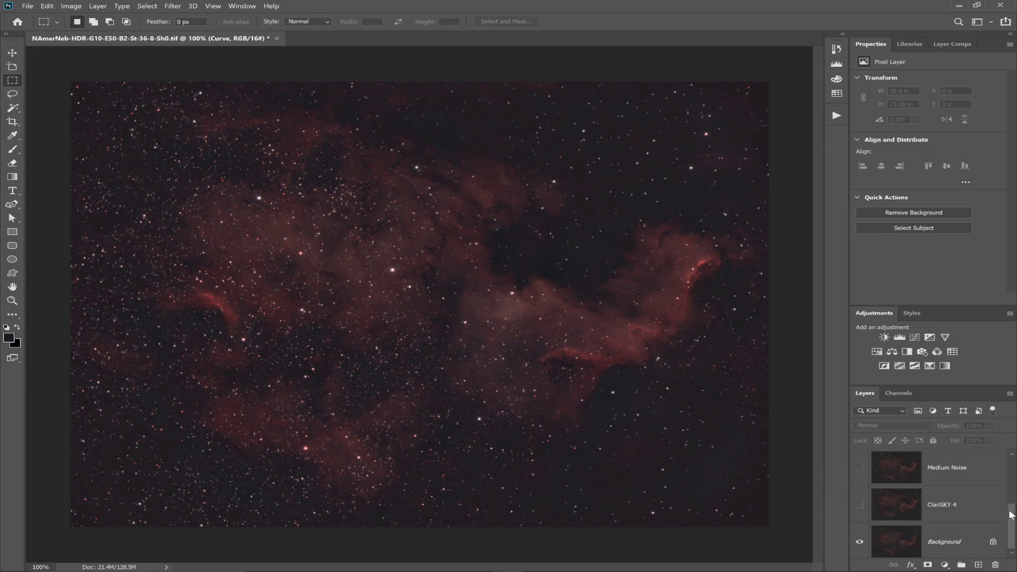
Scroll the Layers panel, then toggle the Curve layer on, off and on against the original
left_click_drag(1012, 515, 1015, 441)
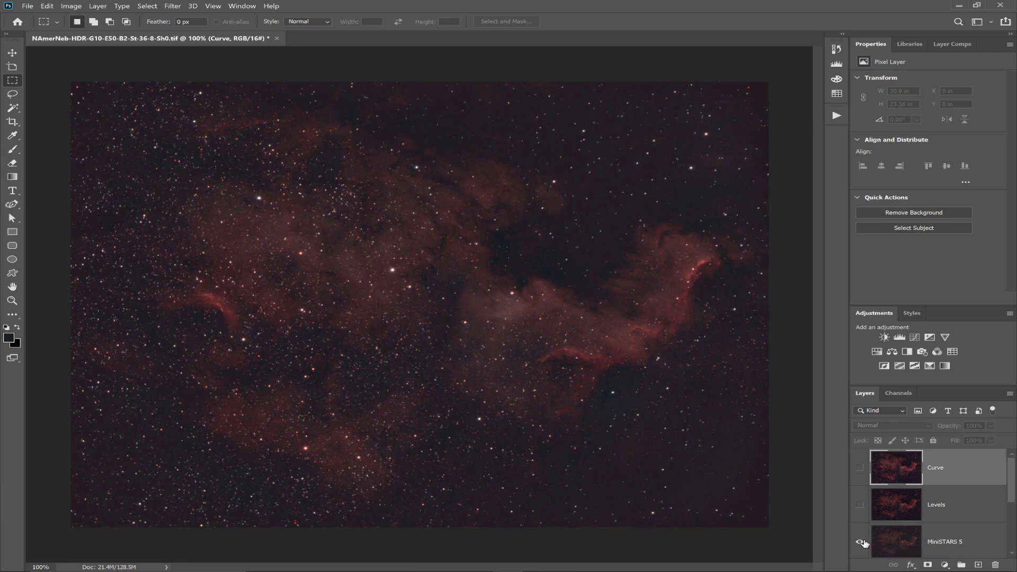
mouse_move(1012, 475)
left_mouse_down()
mouse_move(1013, 535)
mouse_move(1012, 461)
left_mouse_up()
left_click(859, 469)
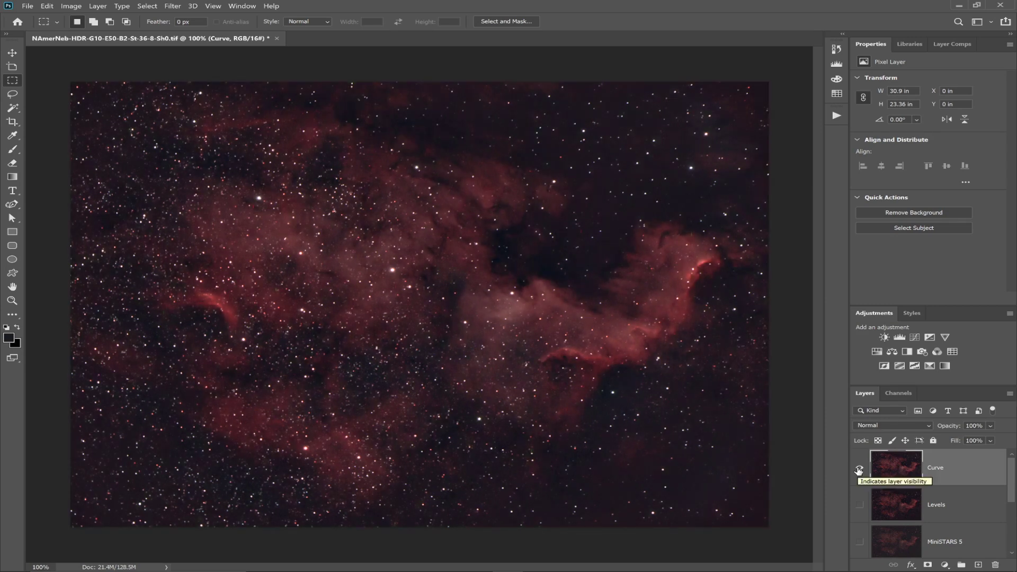
left_click(858, 469)
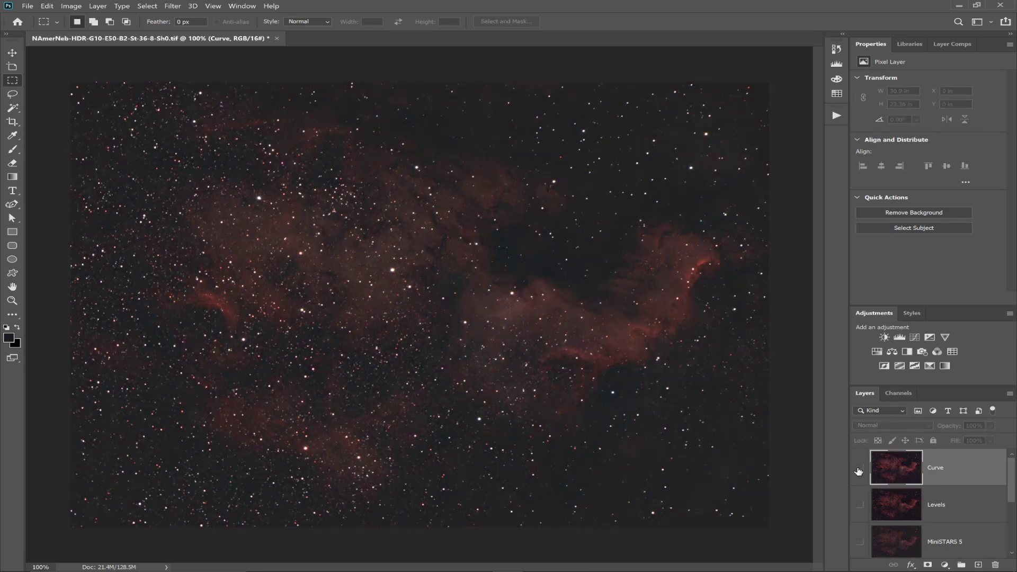
left_click(858, 469)
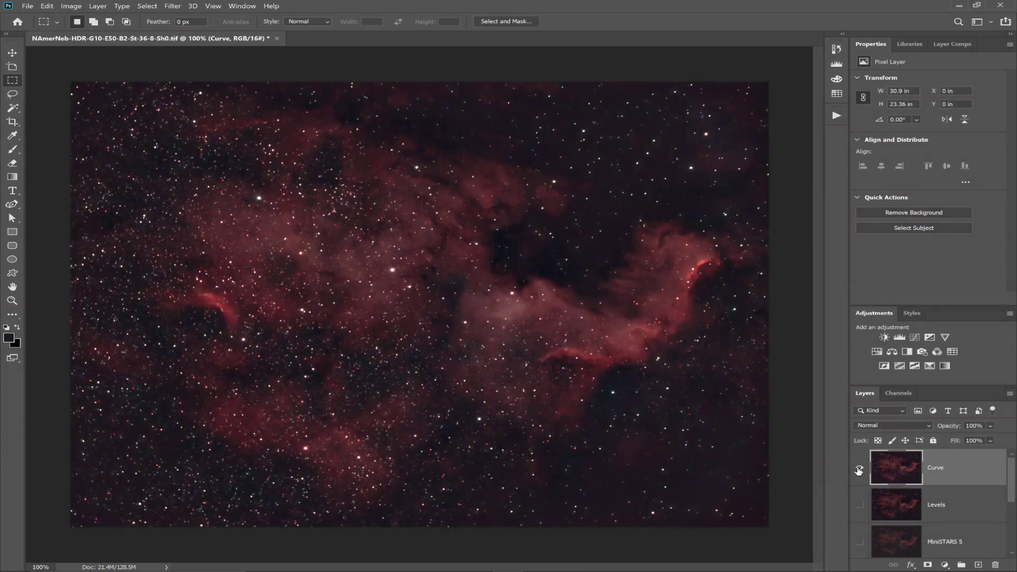